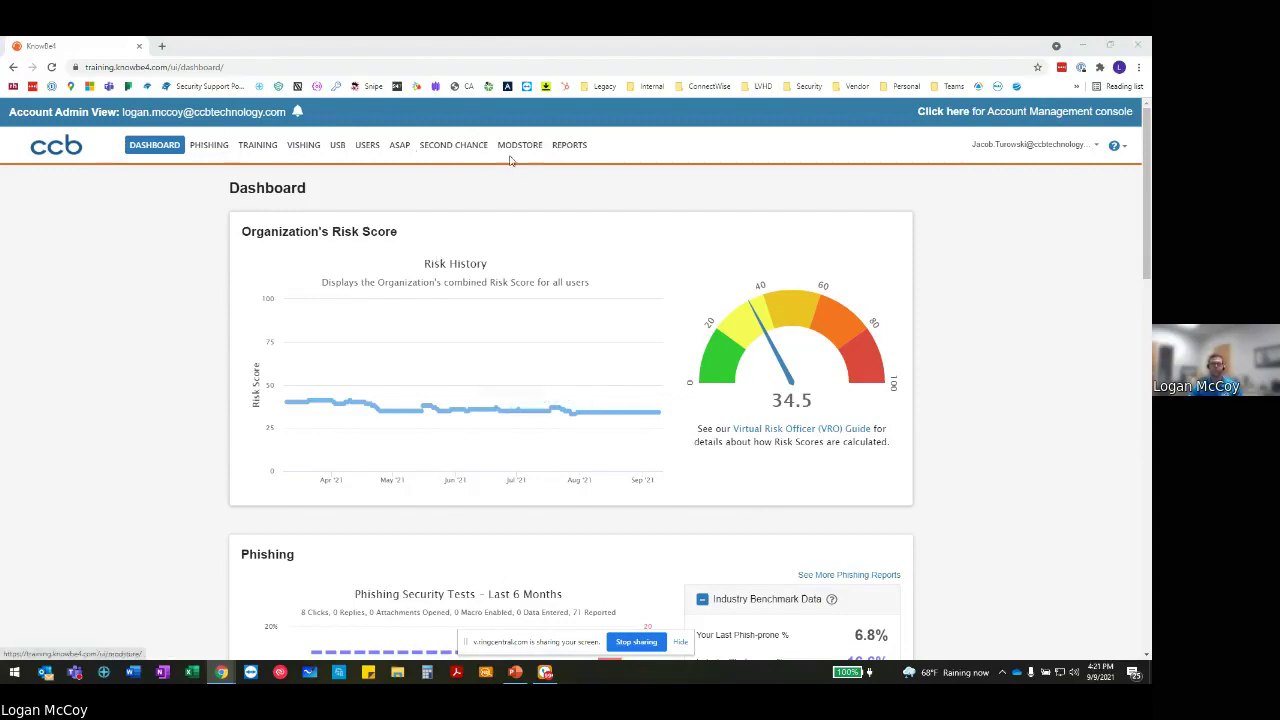
Open the Phishing Email Templates list from the phishing Campaigns area and scroll through it.
click(209, 145)
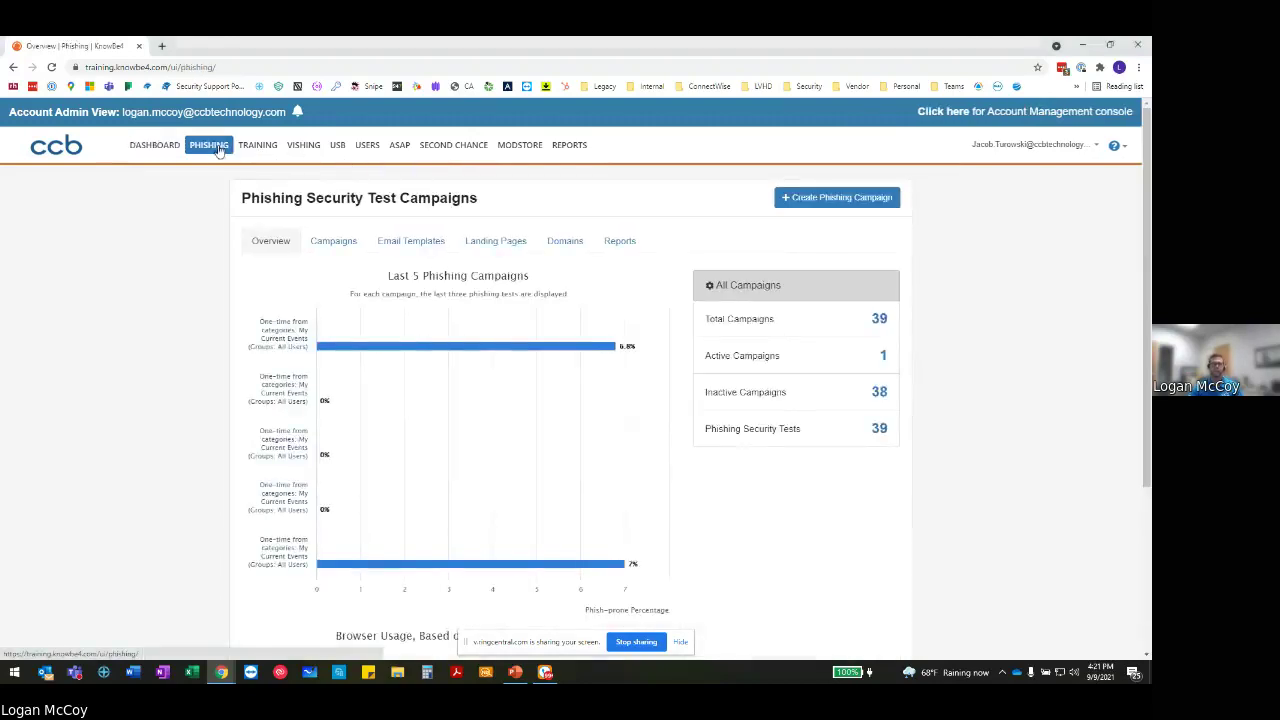
click(329, 245)
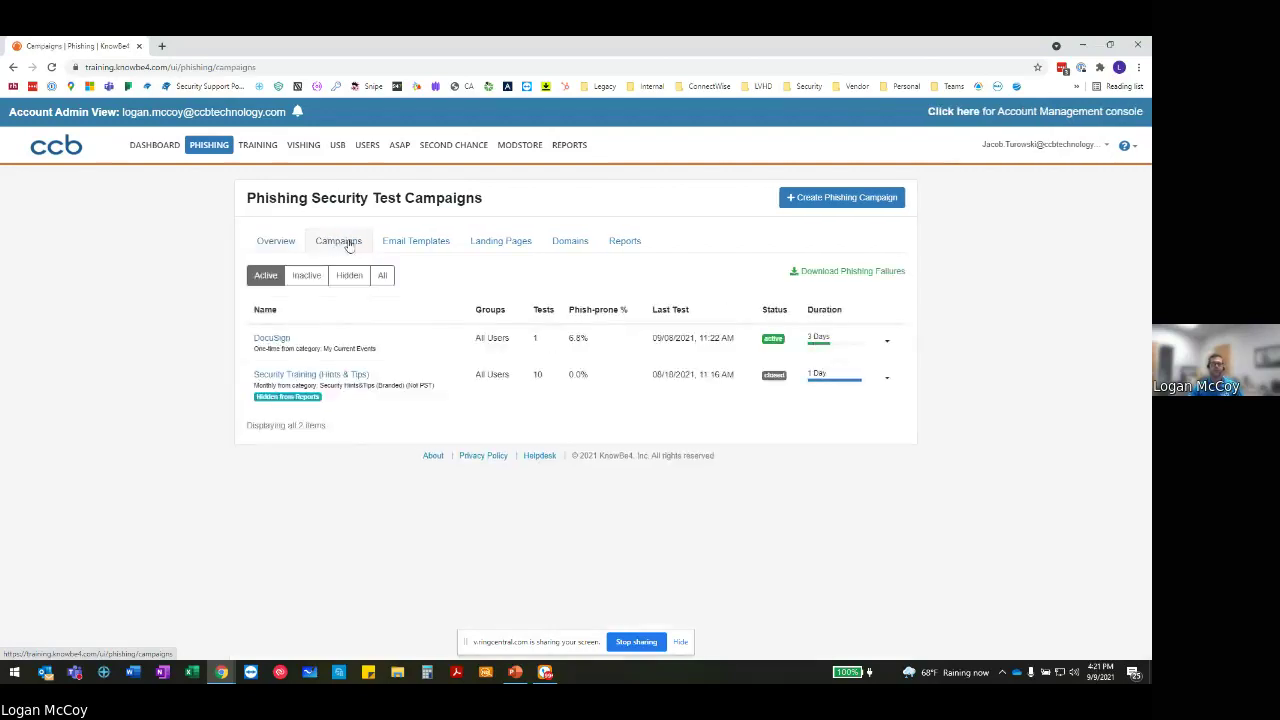
click(405, 244)
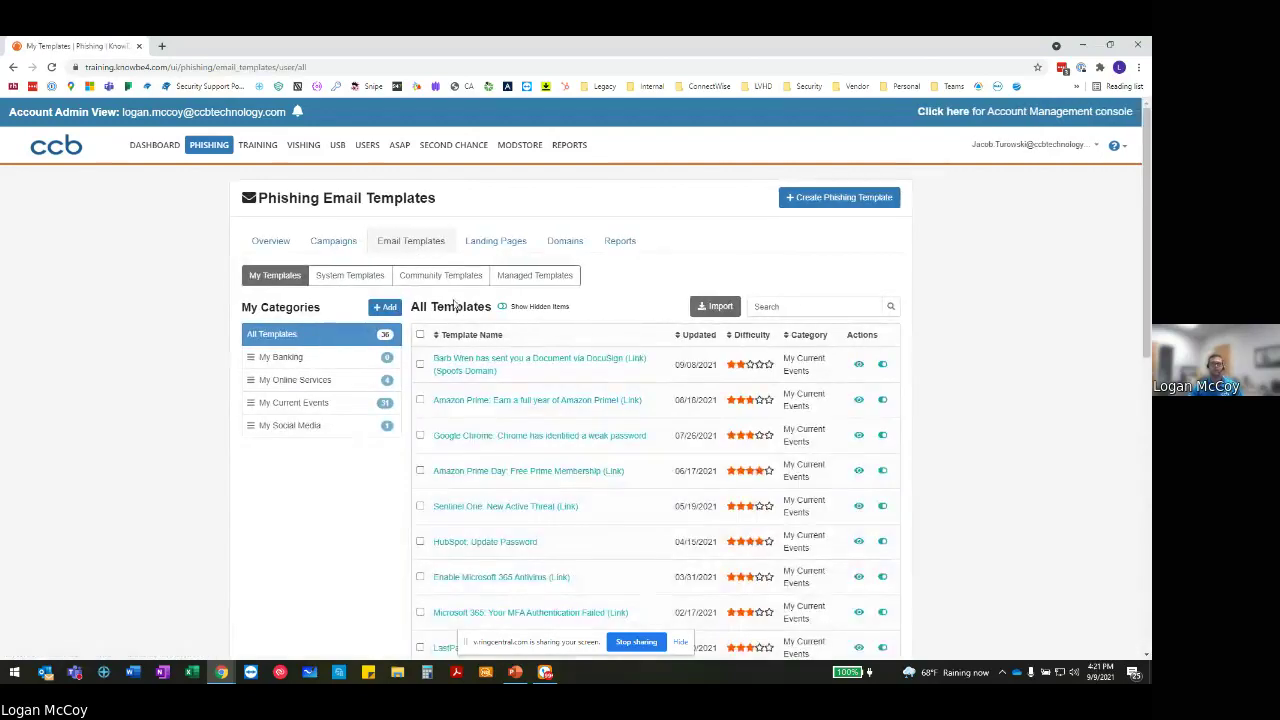
scroll(491, 320, down, 2)
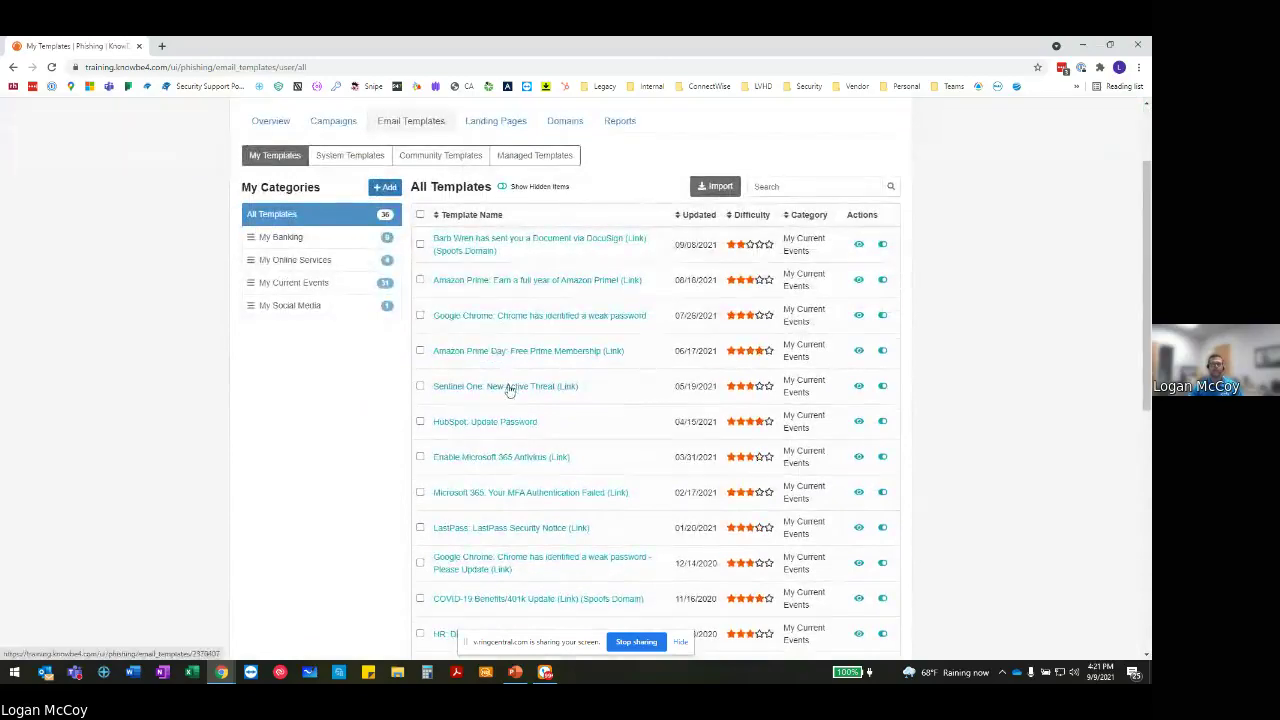
Review the Sentinel One: New Active Threat (Link) template's sender and body, then go back.
click(508, 388)
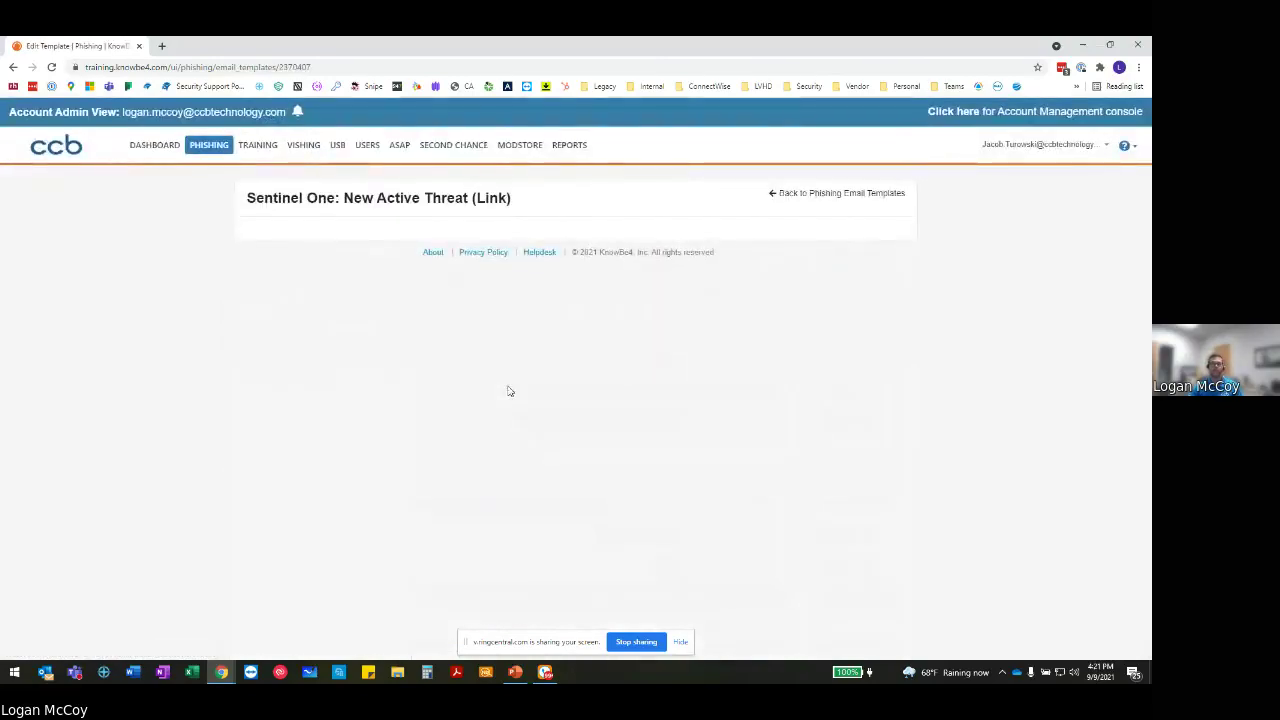
scroll(505, 365, down, 2)
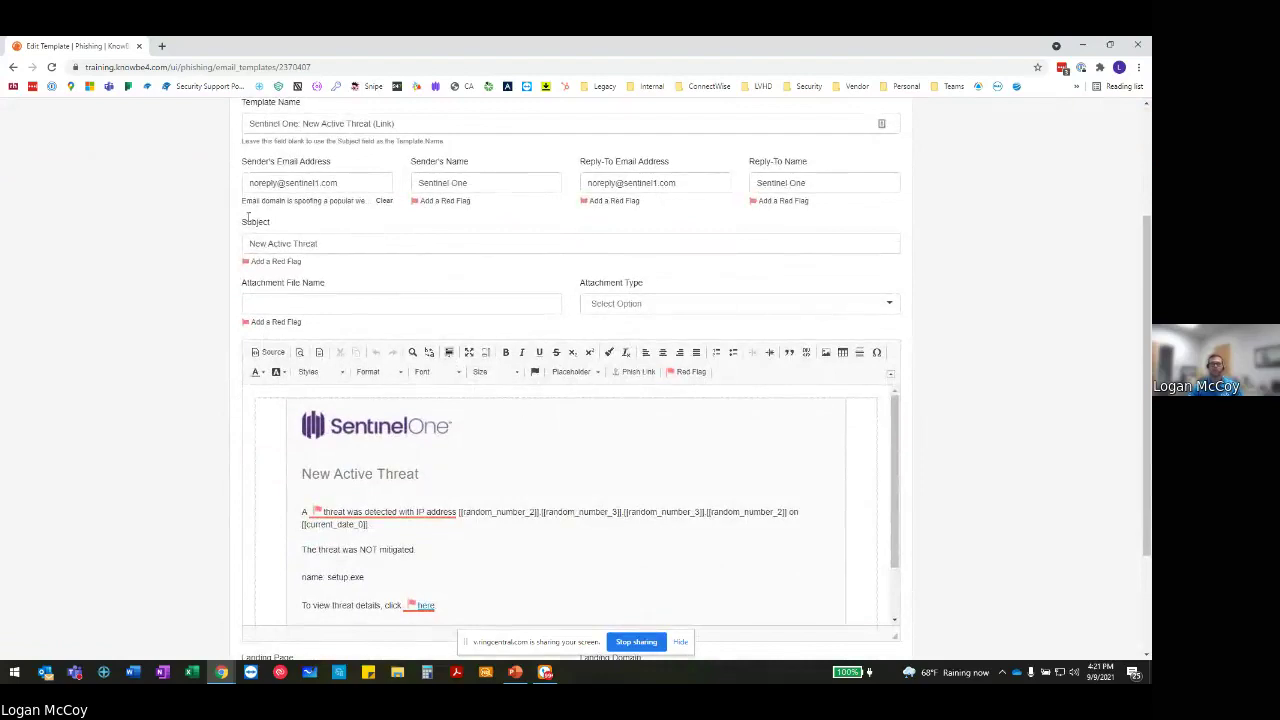
click(19, 68)
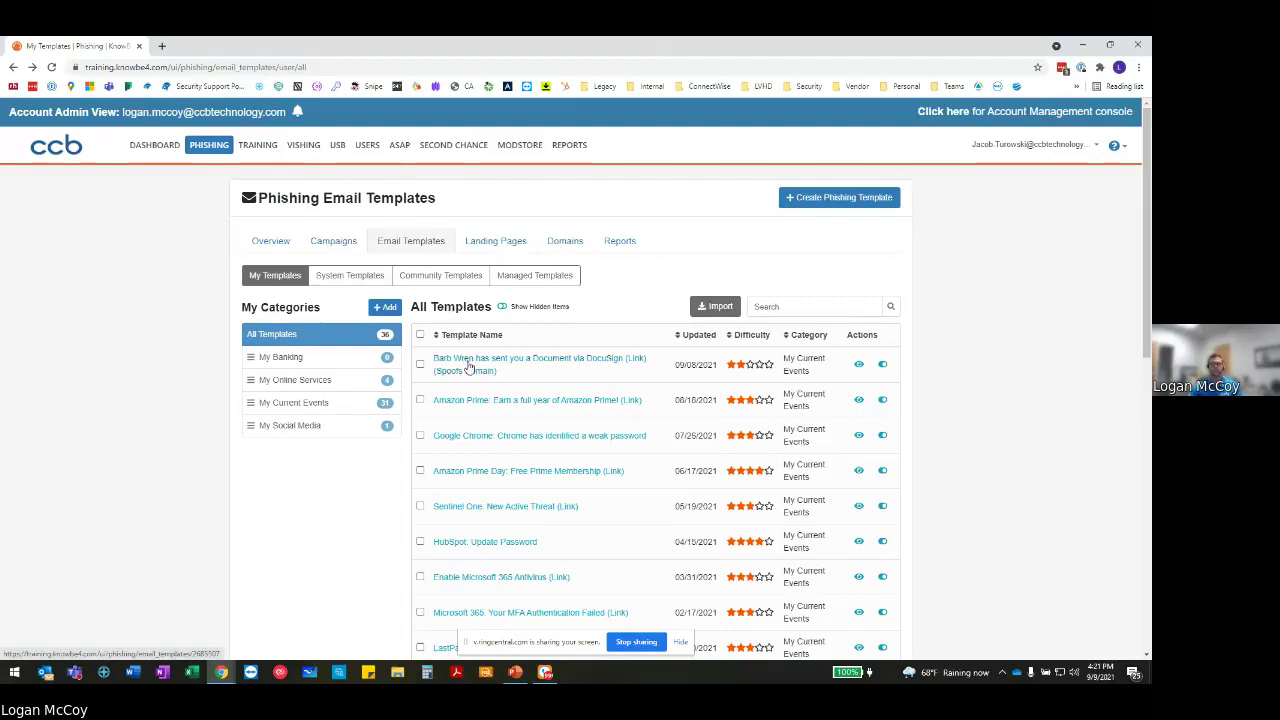
Start a new phishing campaign and set Send to to Specific Groups.
click(329, 249)
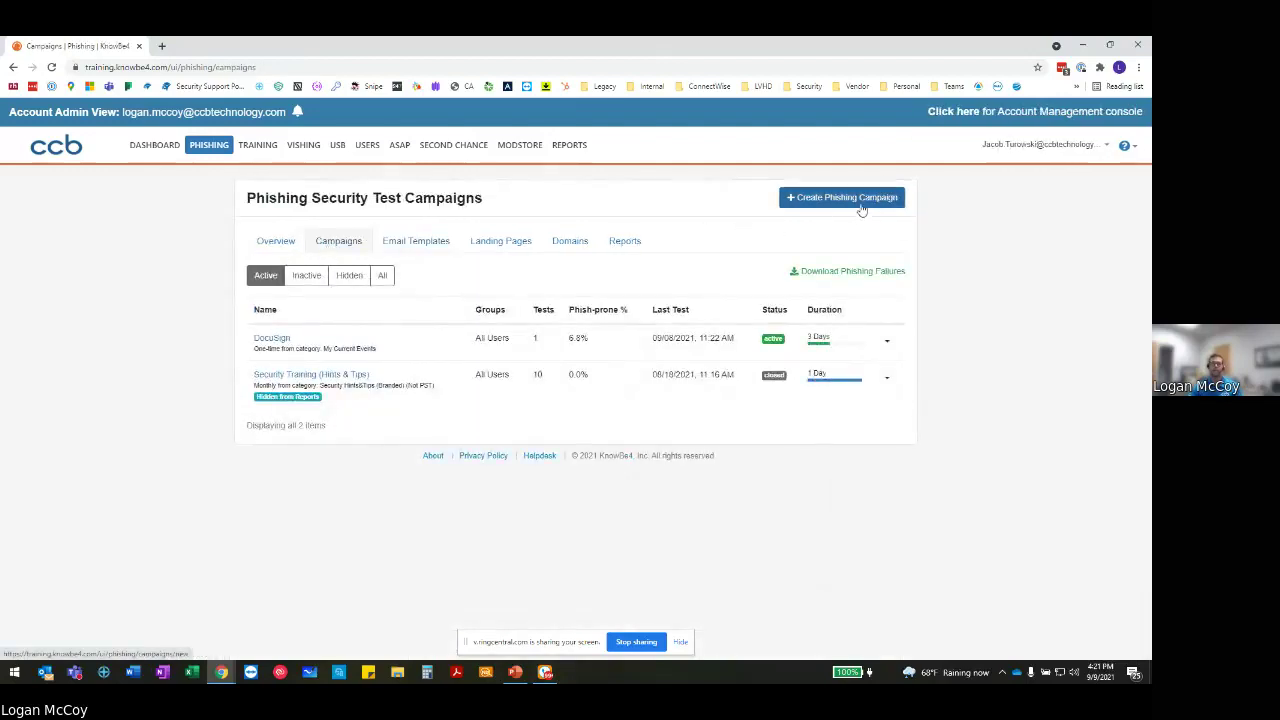
click(862, 205)
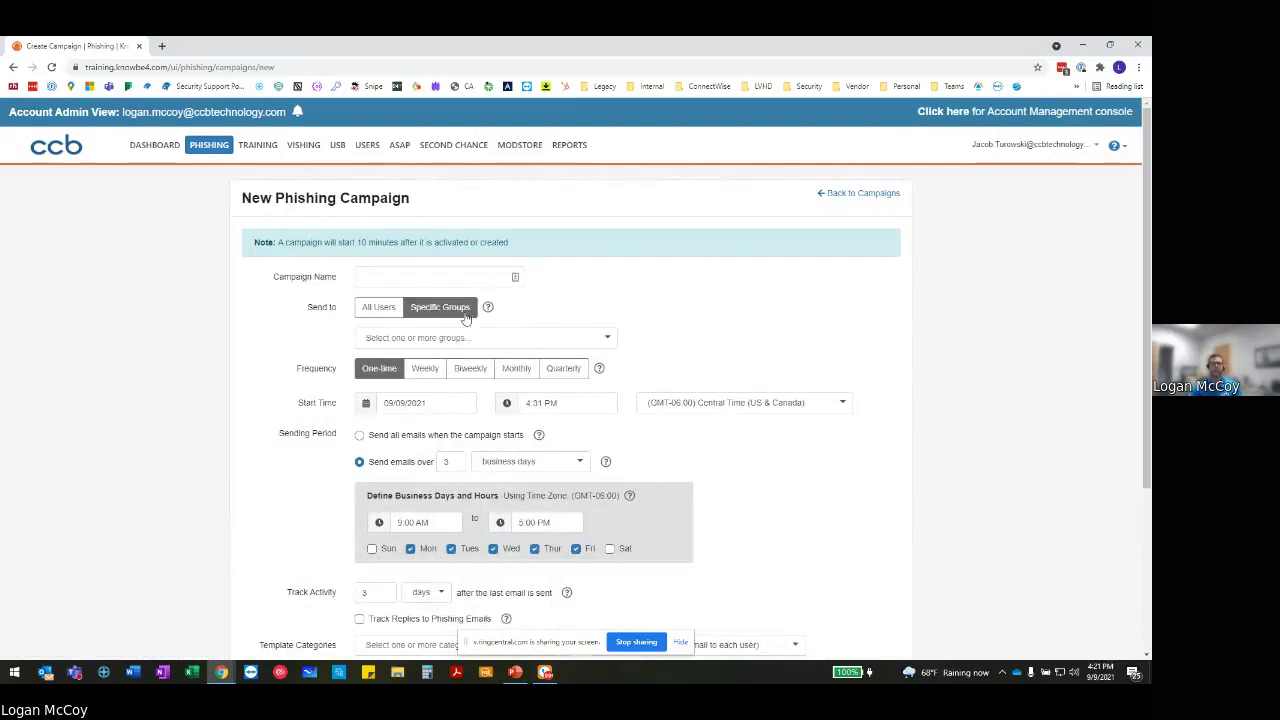
click(388, 317)
click(415, 312)
Check the recipient groups list without choosing any, then scroll through the campaign form.
click(500, 340)
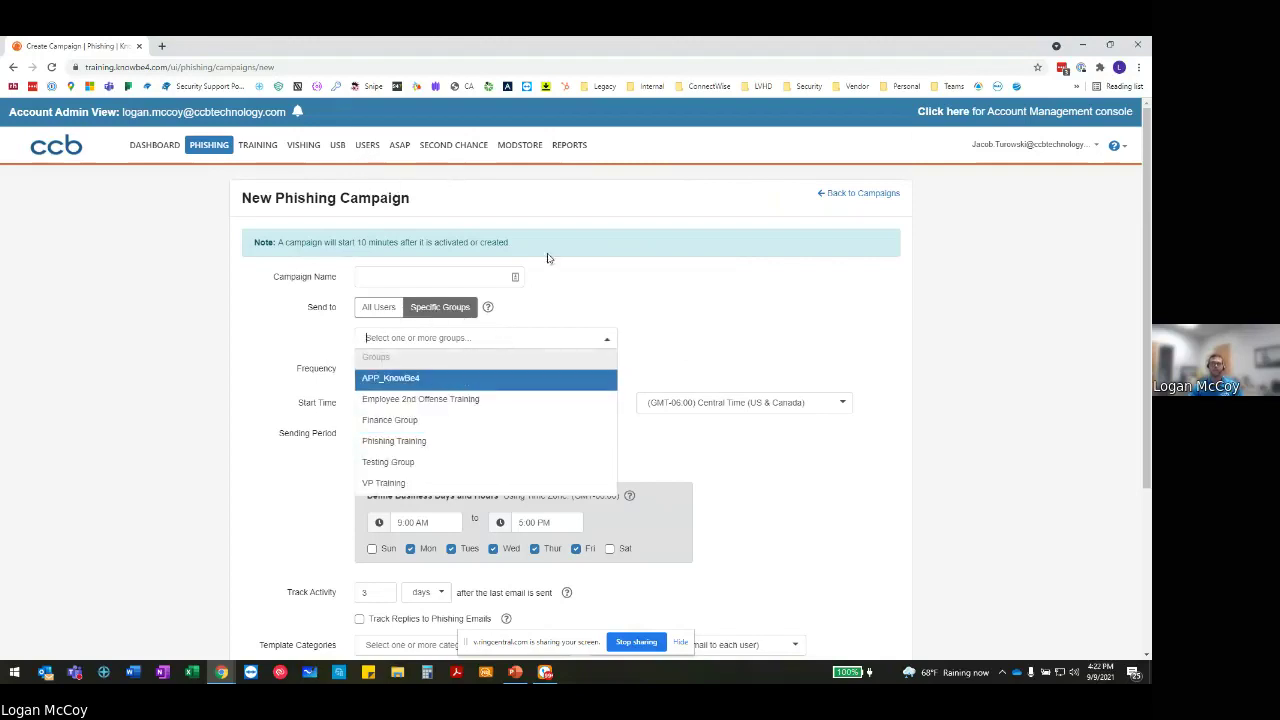
click(780, 308)
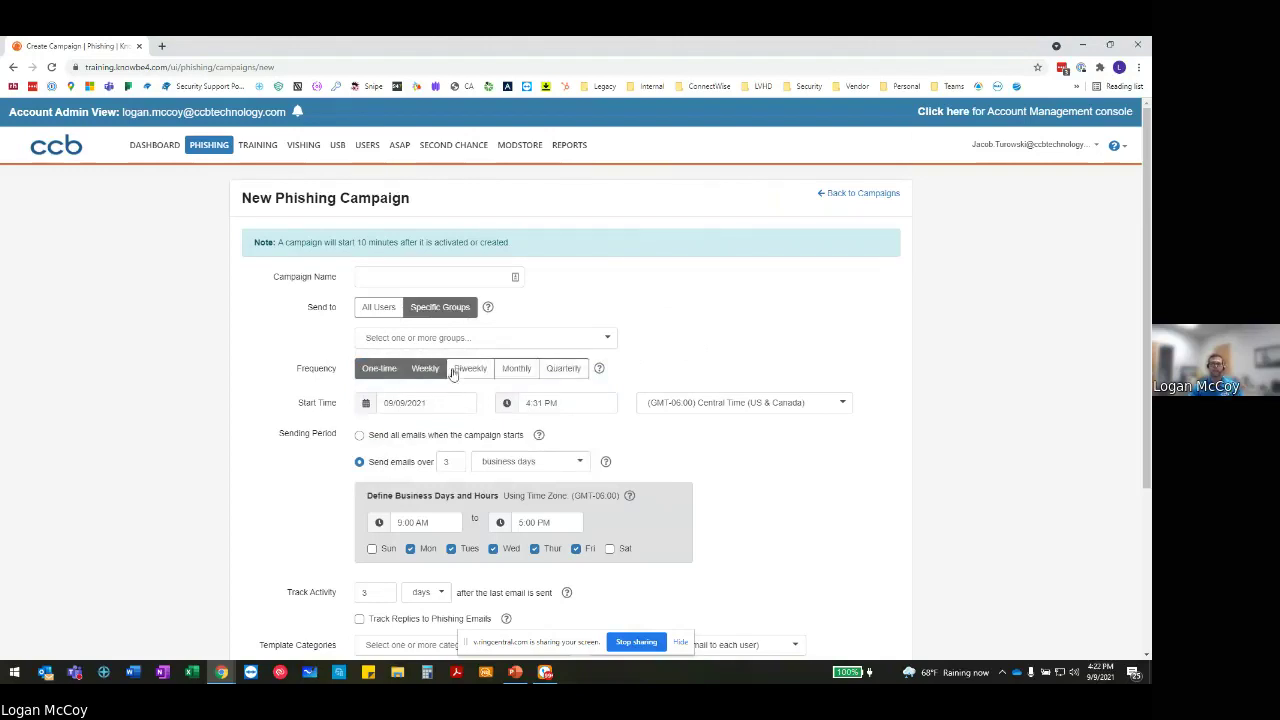
scroll(470, 375, down, 1)
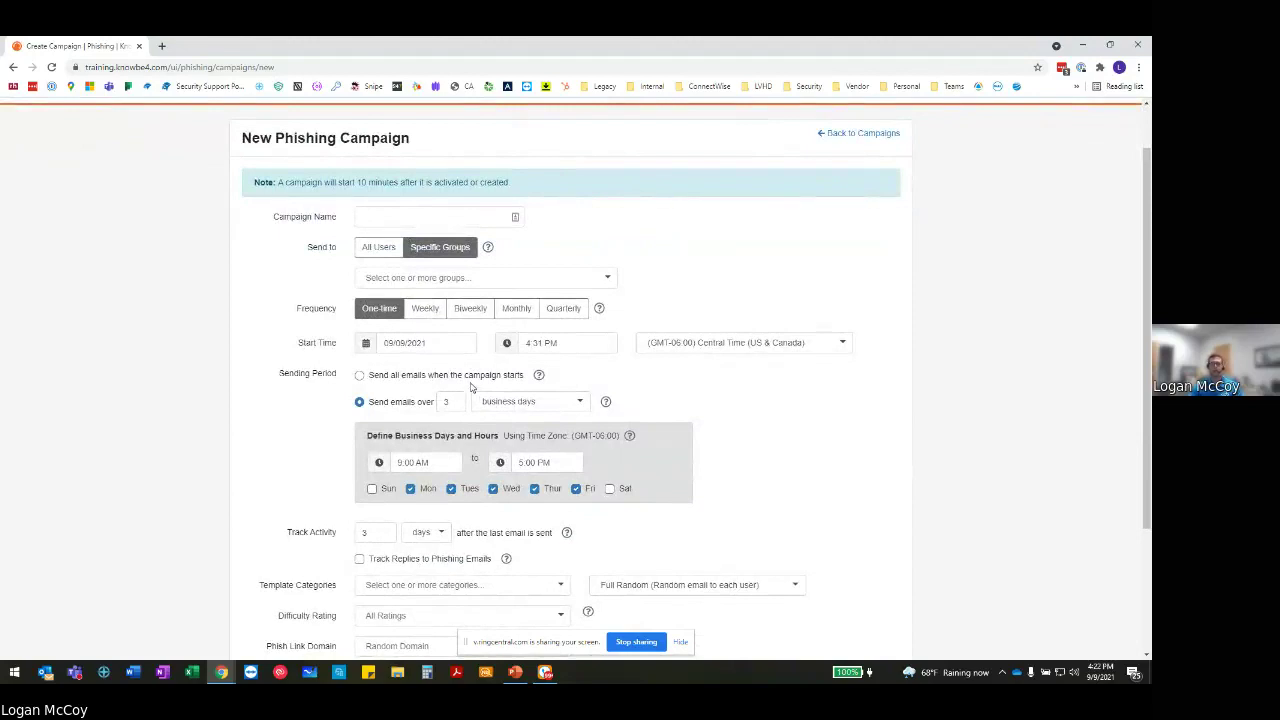
scroll(475, 378, down, 2)
scroll(668, 408, down, 1)
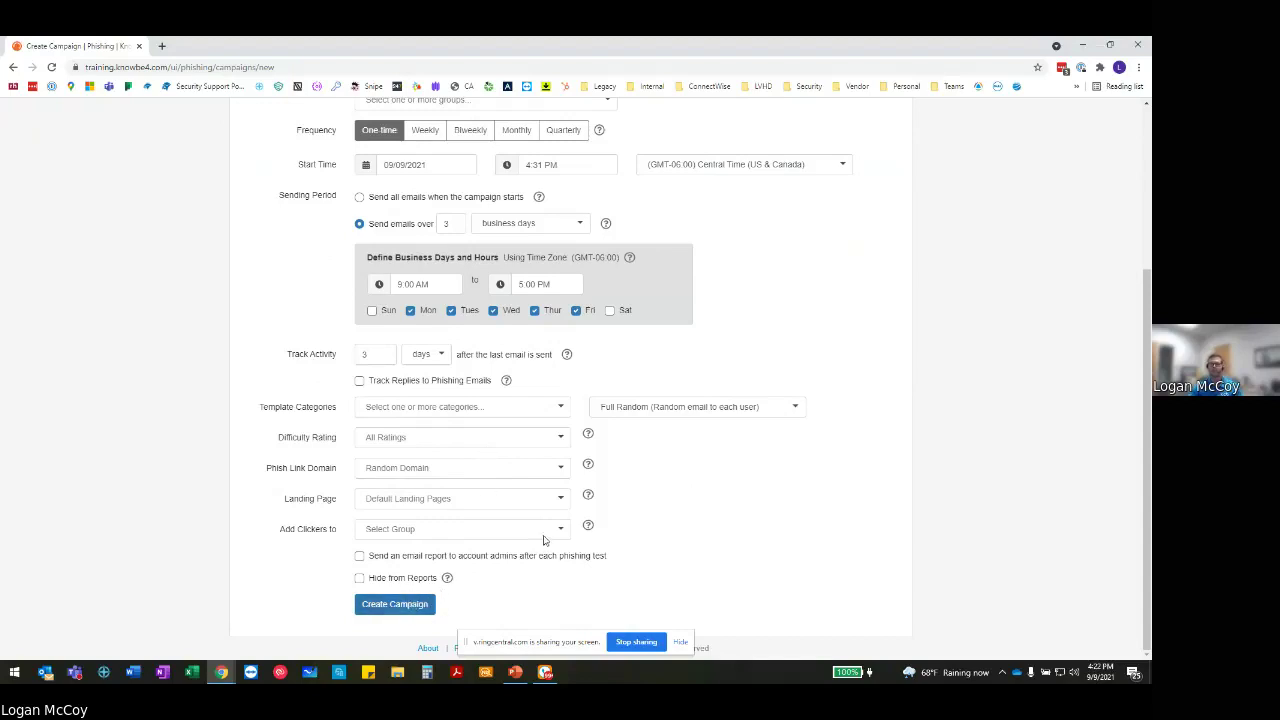
scroll(555, 512, up, 3)
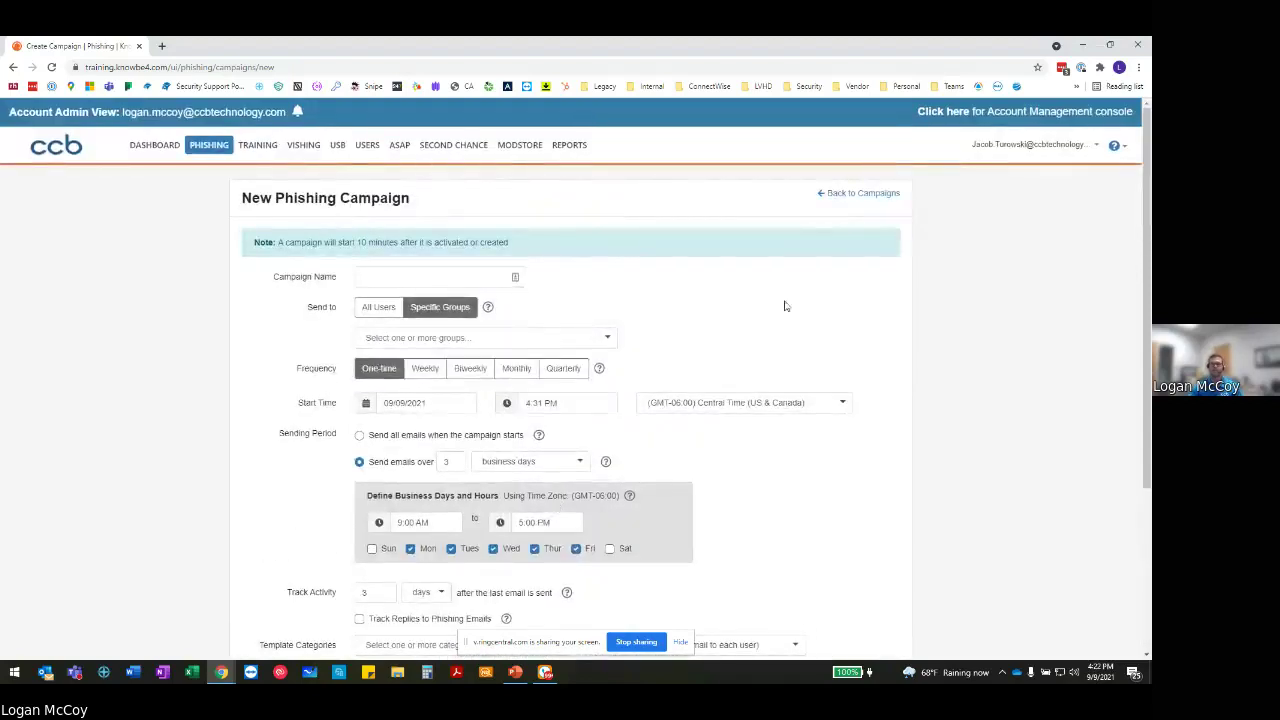
Discard the unsaved campaign form and compare the Inactive and Active campaign lists.
click(845, 194)
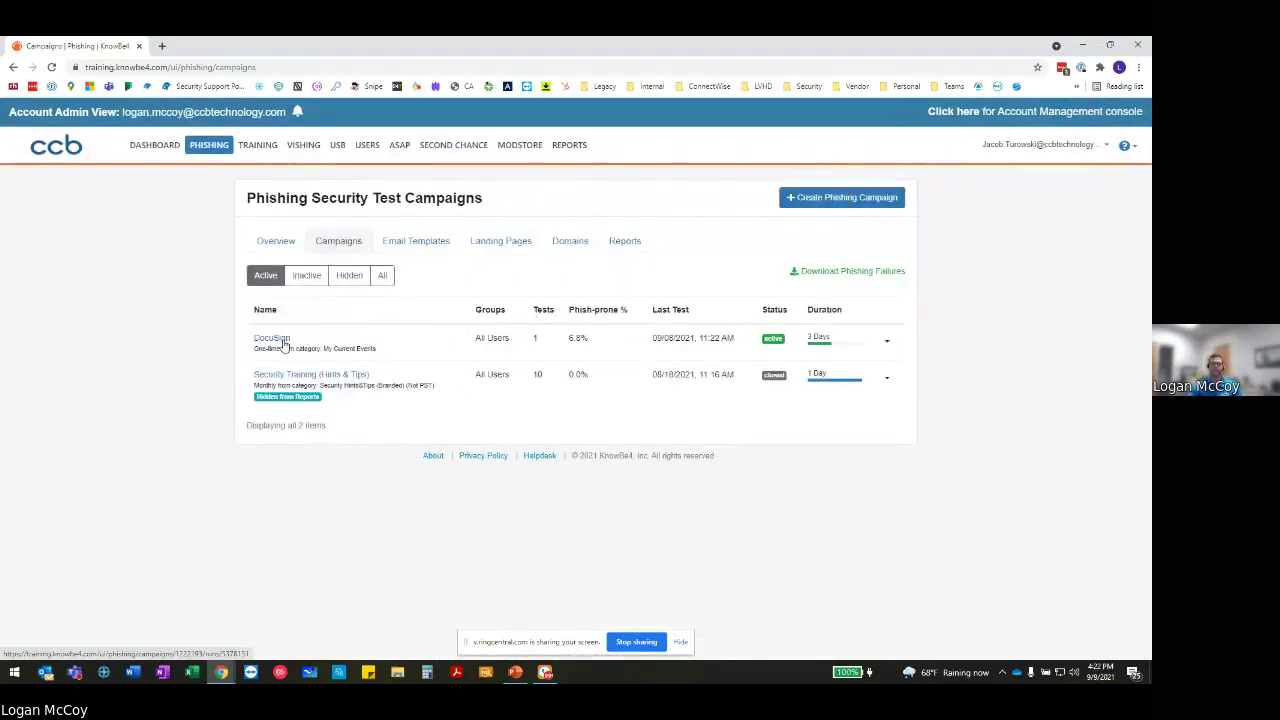
click(307, 280)
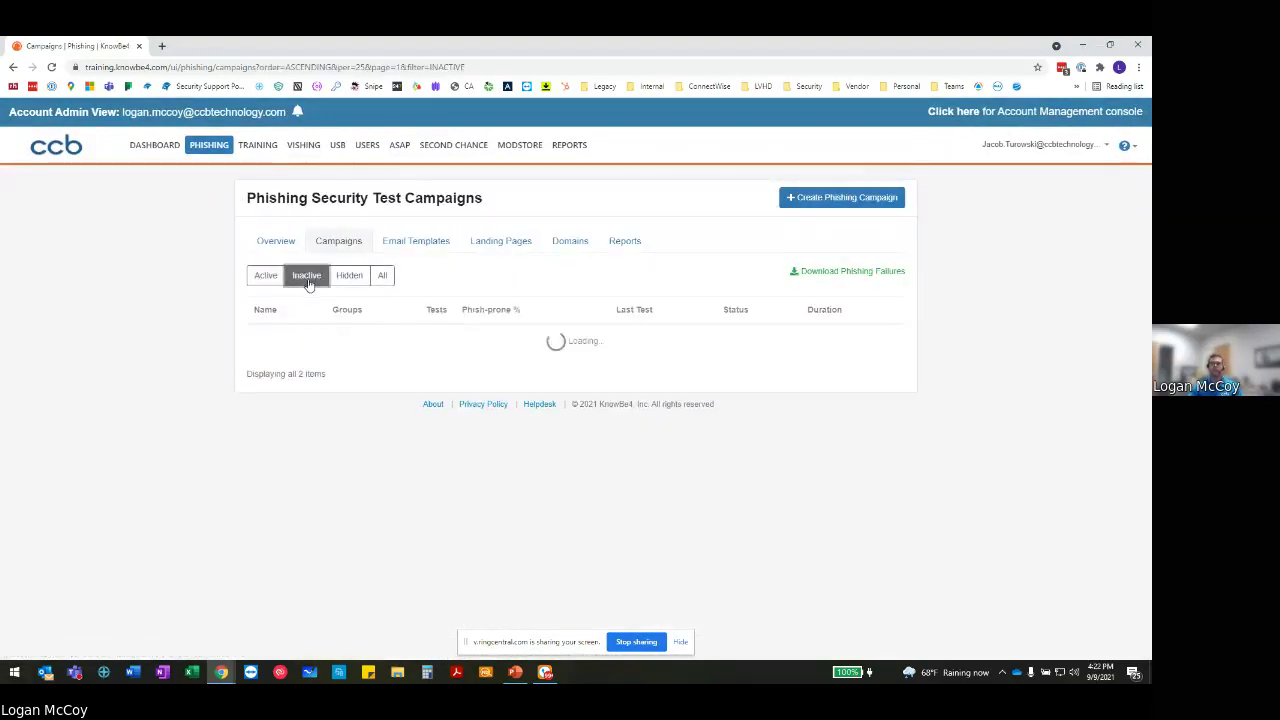
scroll(417, 374, down, 2)
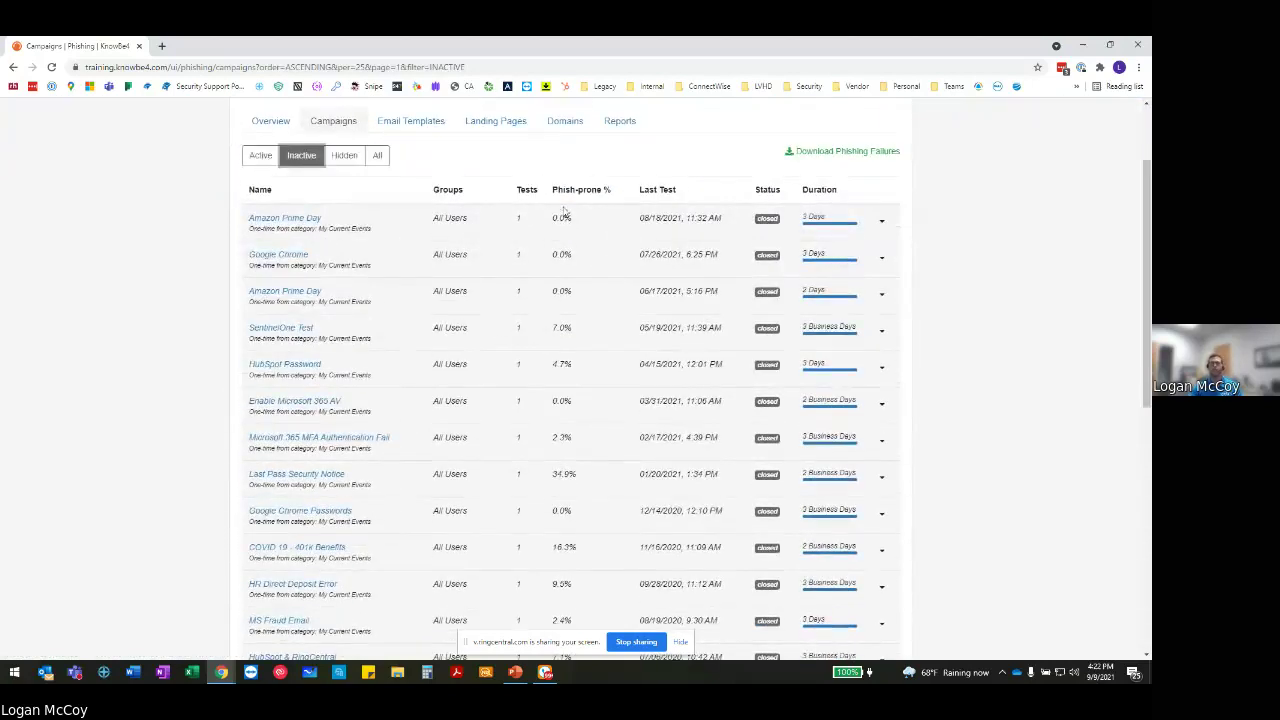
click(274, 166)
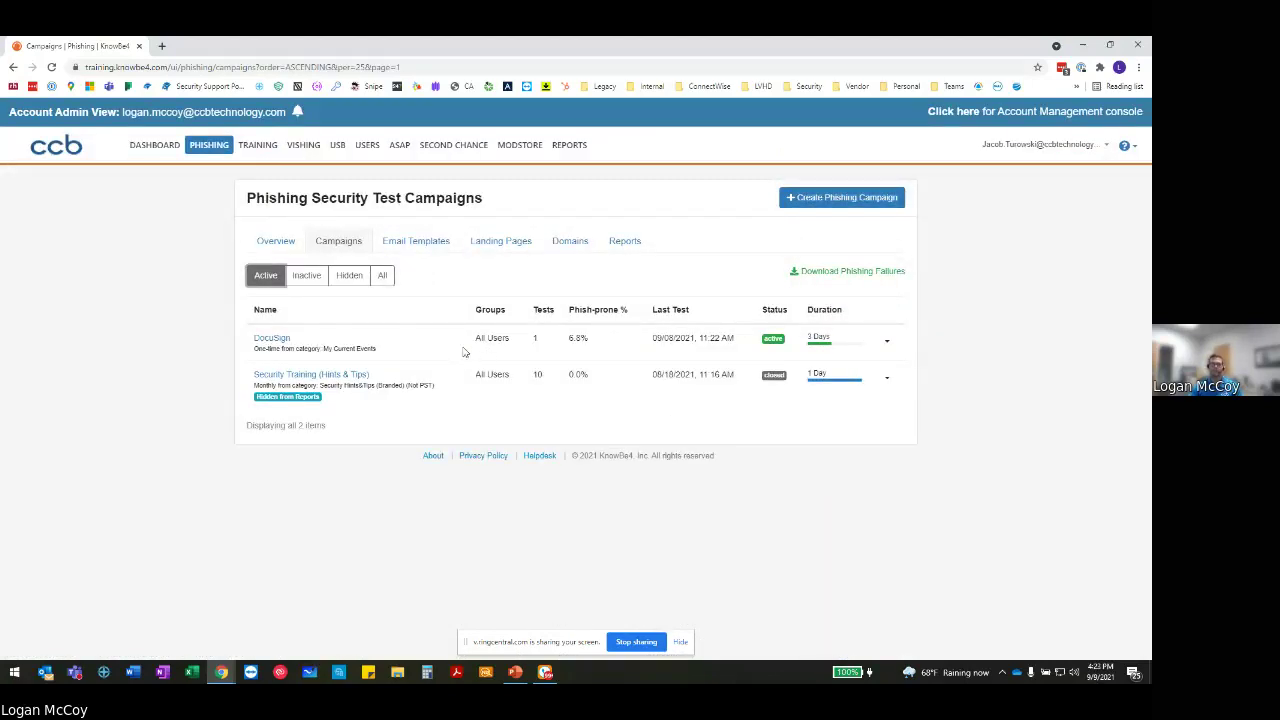
Open the DocuSign campaign's test results and preview its phishing email.
click(268, 342)
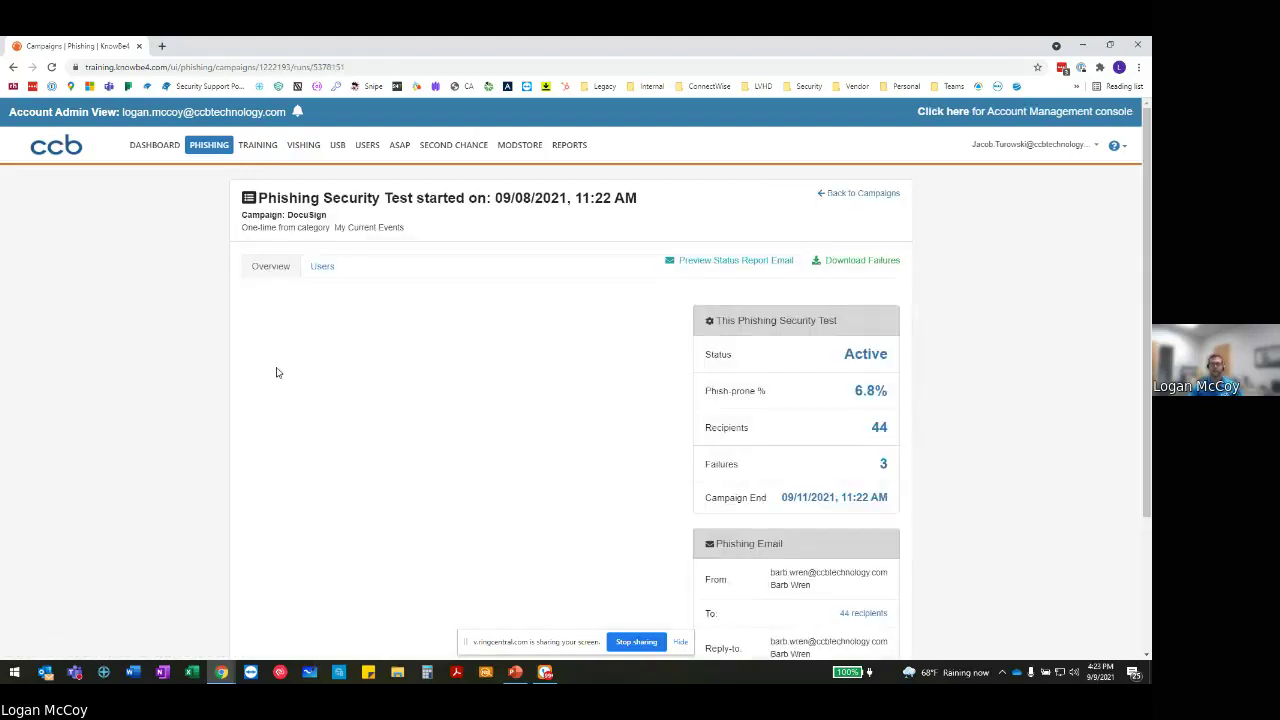
scroll(852, 574, down, 2)
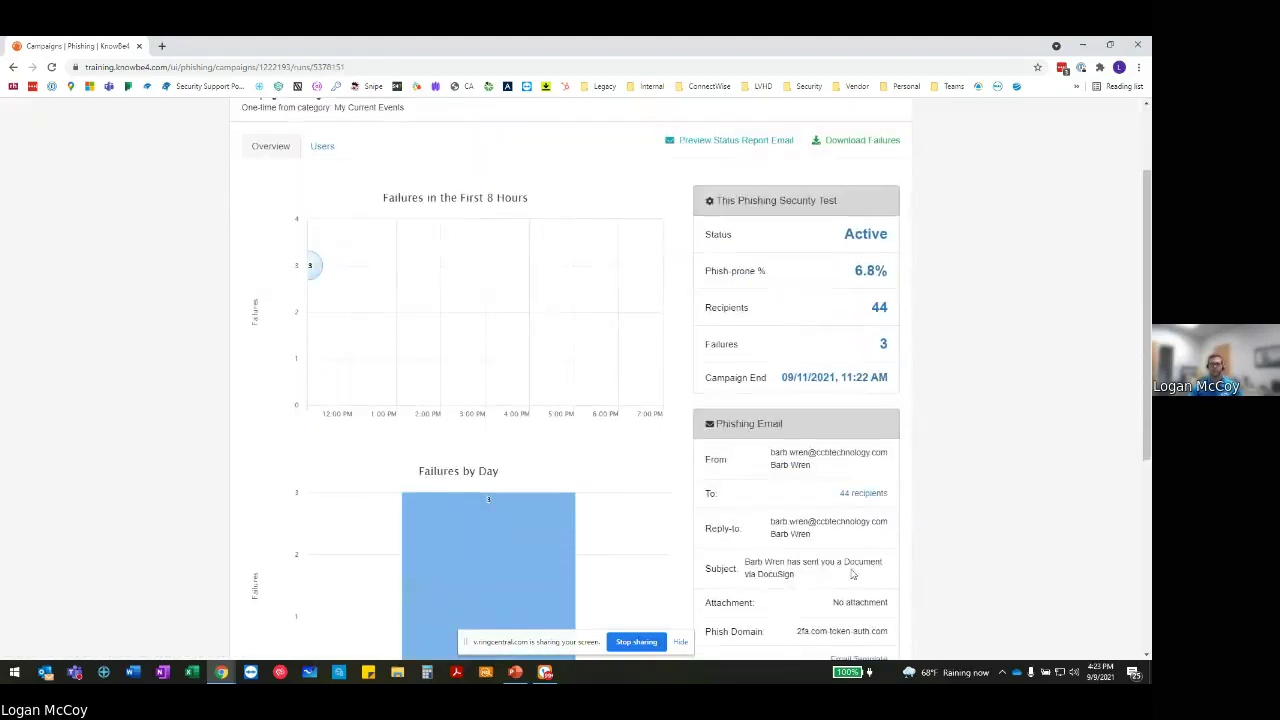
scroll(876, 603, down, 2)
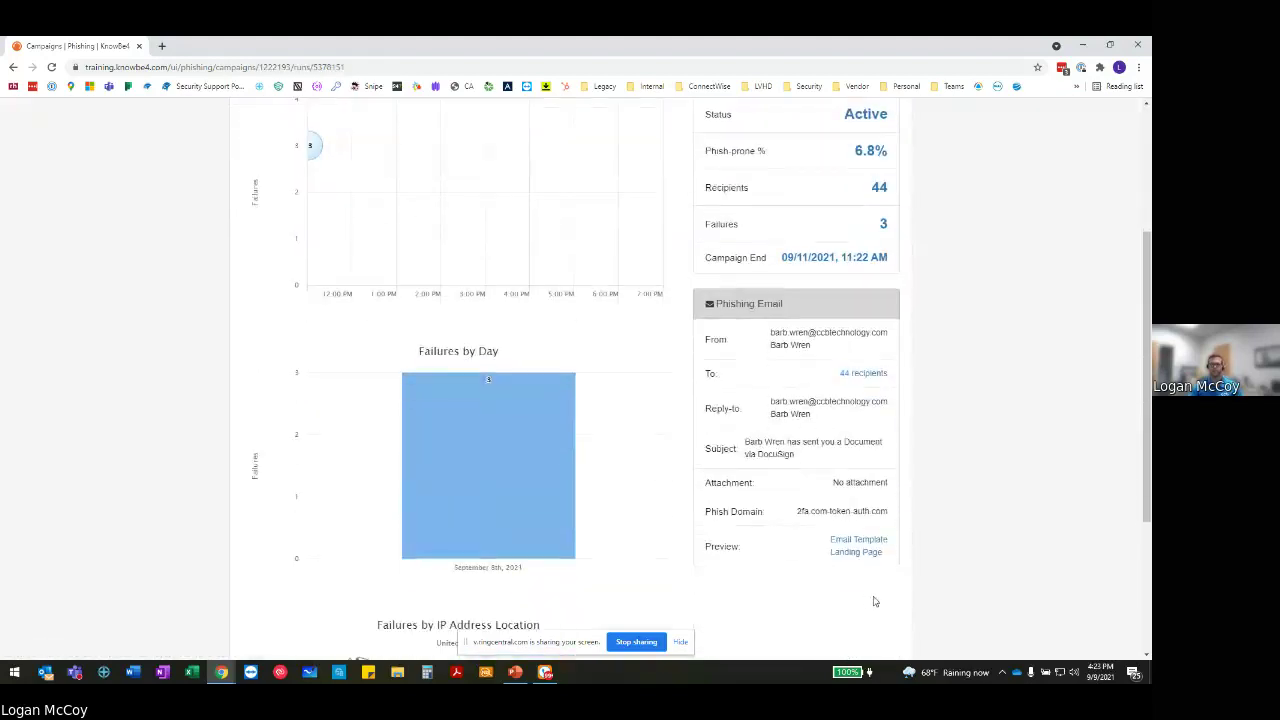
click(855, 541)
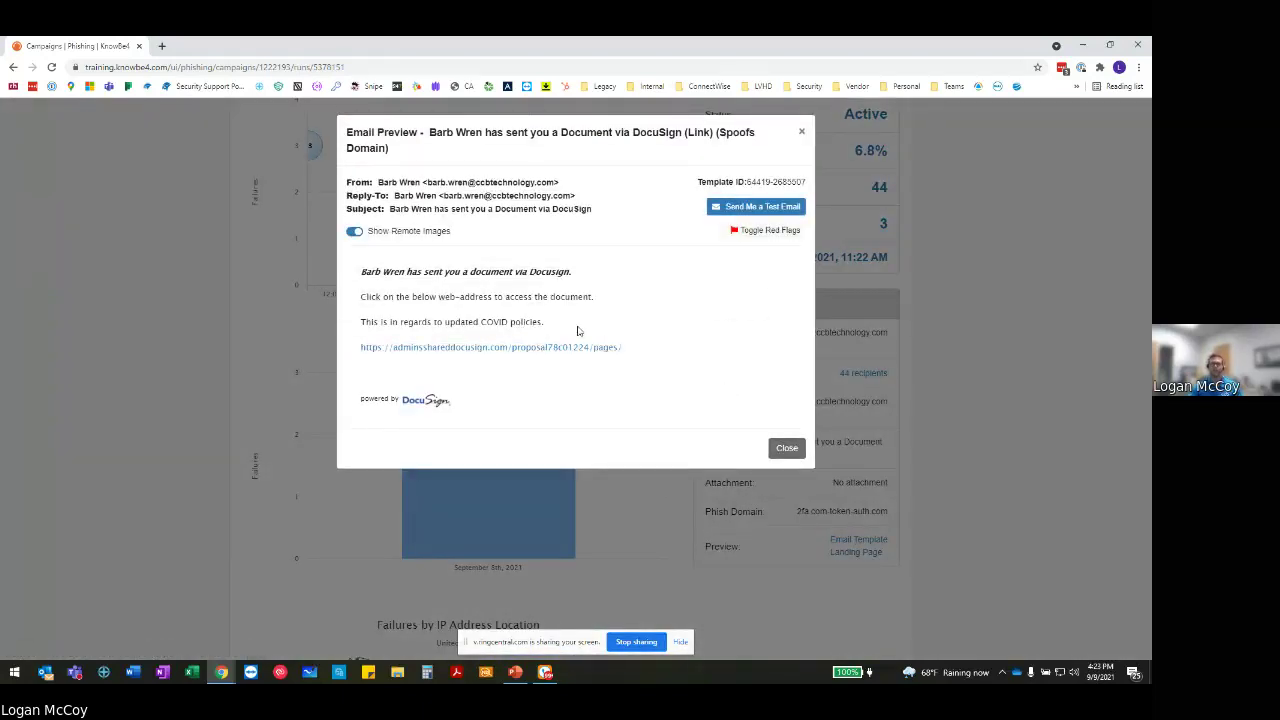
click(805, 135)
scroll(711, 405, up, 2)
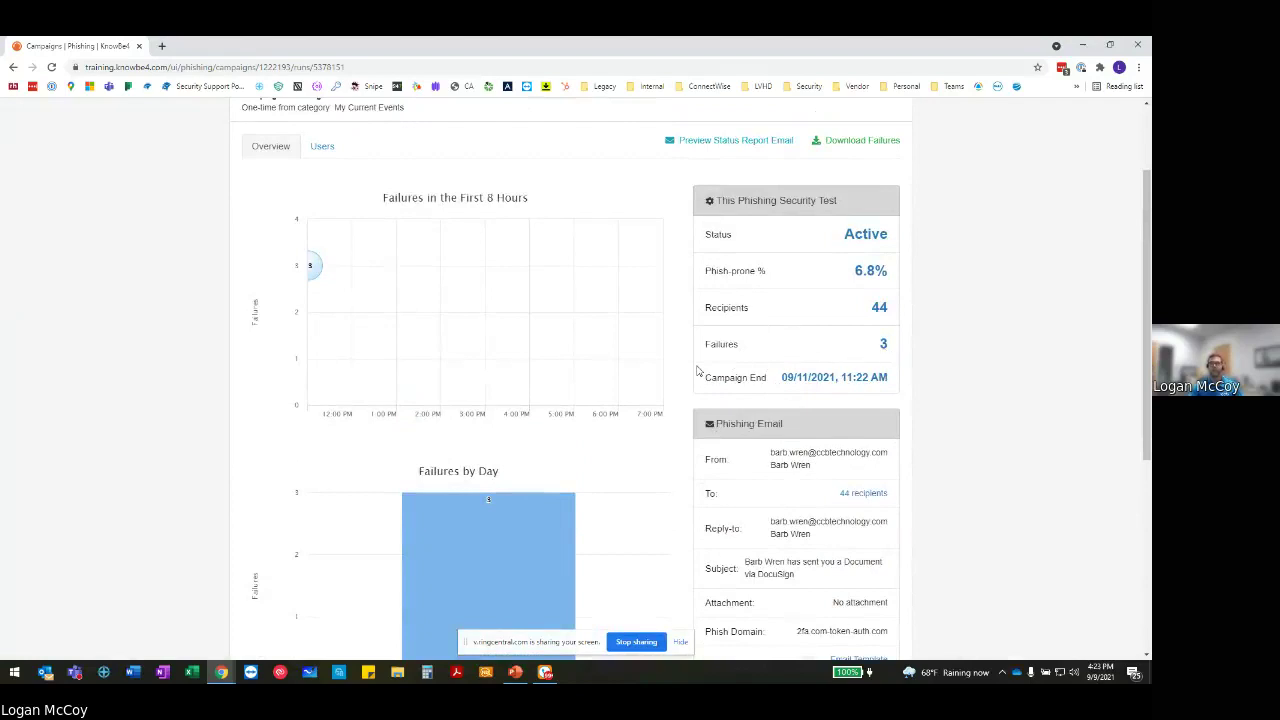
scroll(698, 371, up, 1)
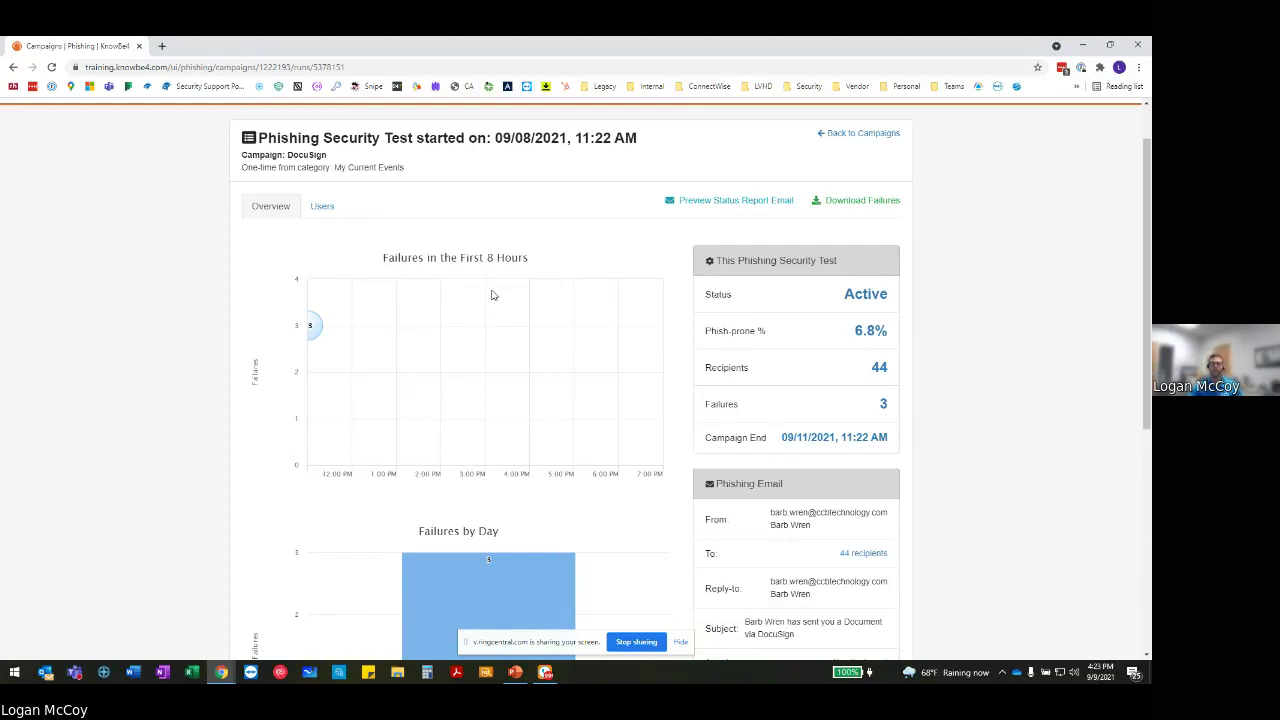
Go back to the phishing reports, then view the dashboard's 34.5 risk score and history.
key(alt+Left)
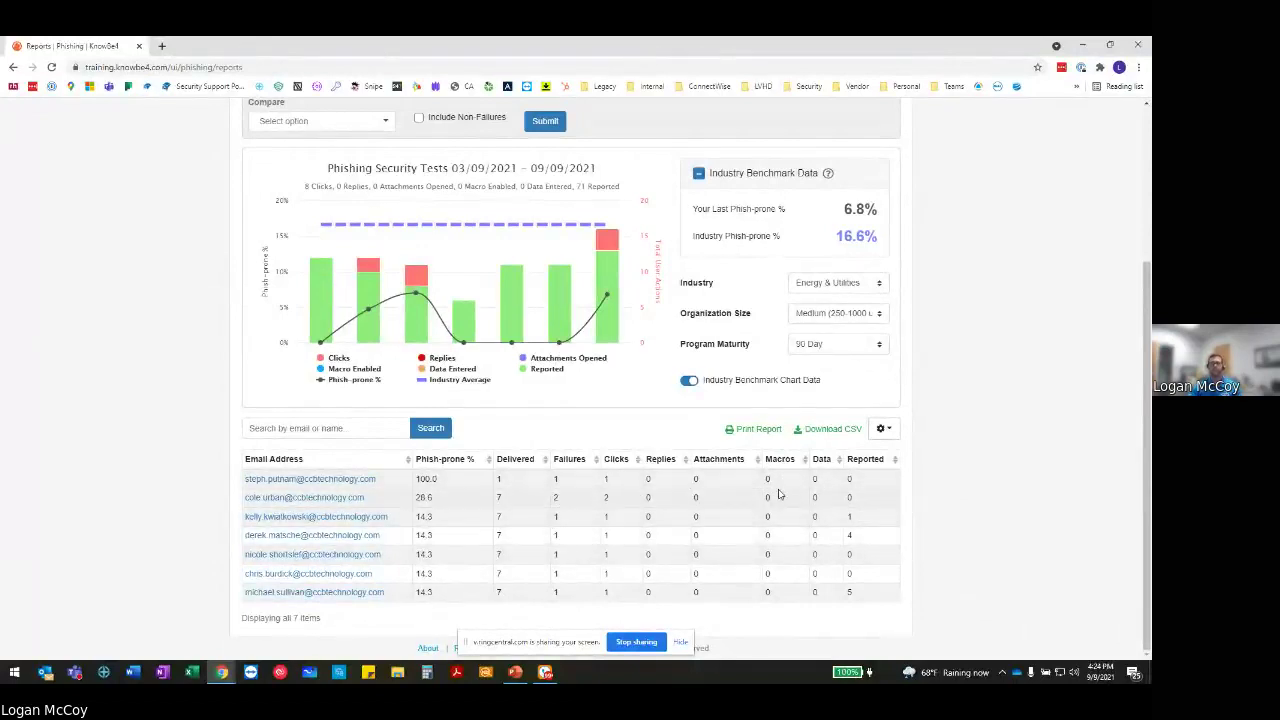
scroll(778, 490, up, 3)
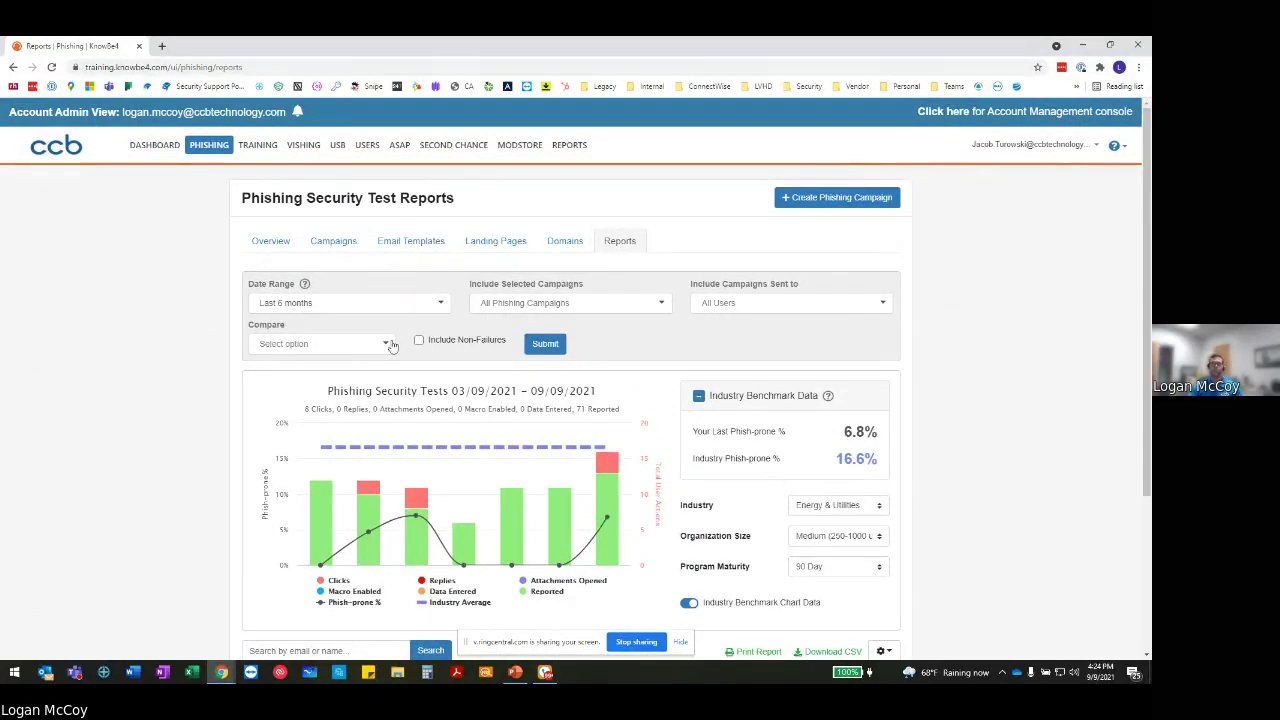
mouse_move(305, 286)
click(155, 145)
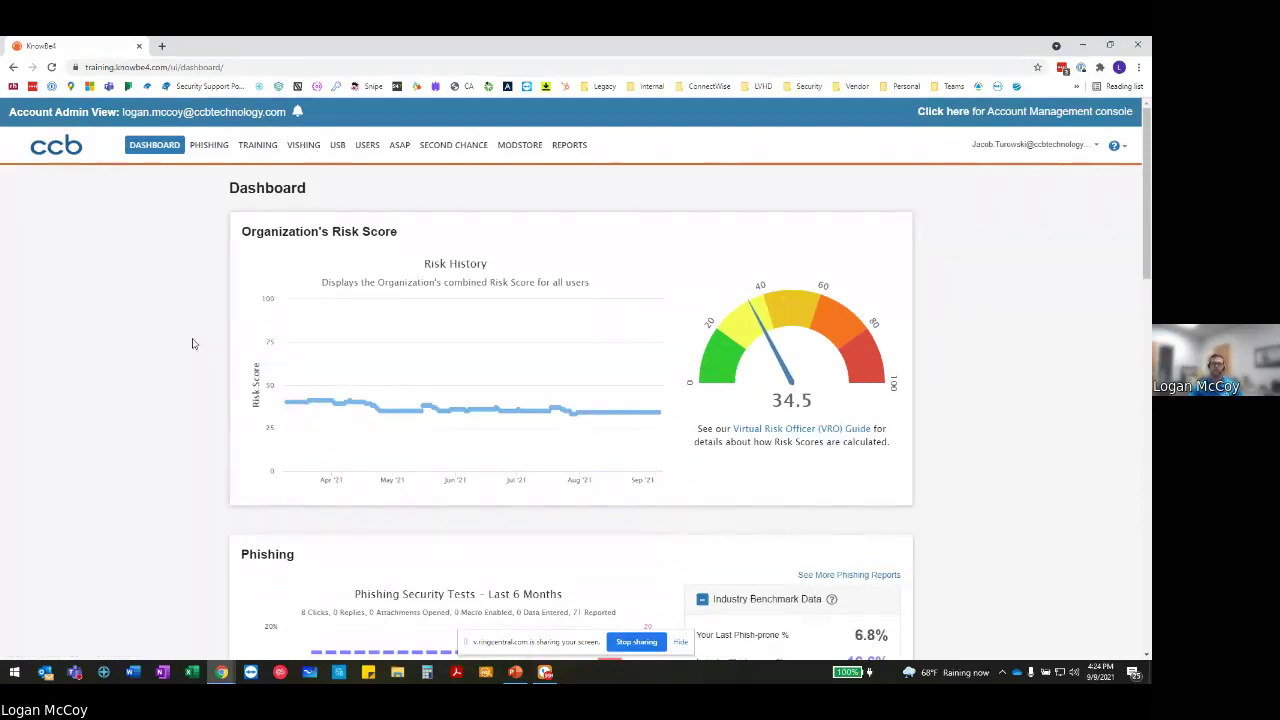
scroll(191, 341, down, 2)
scroll(195, 338, down, 1)
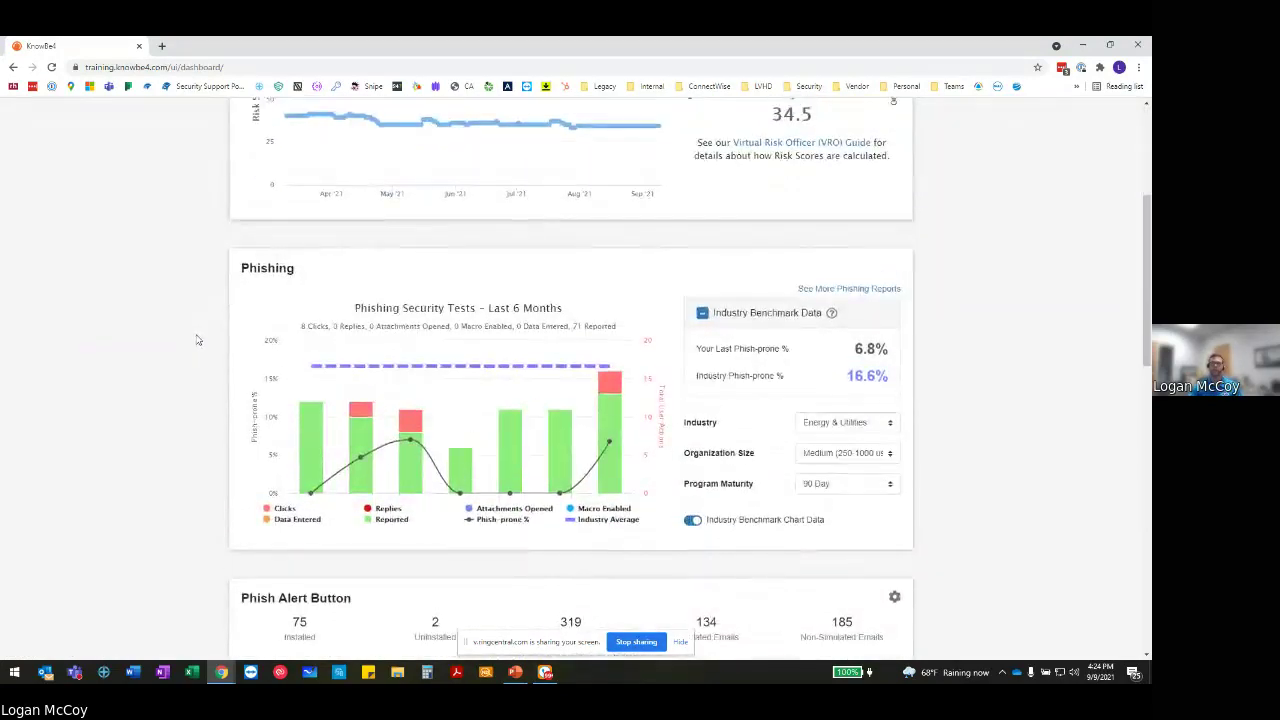
scroll(197, 338, up, 3)
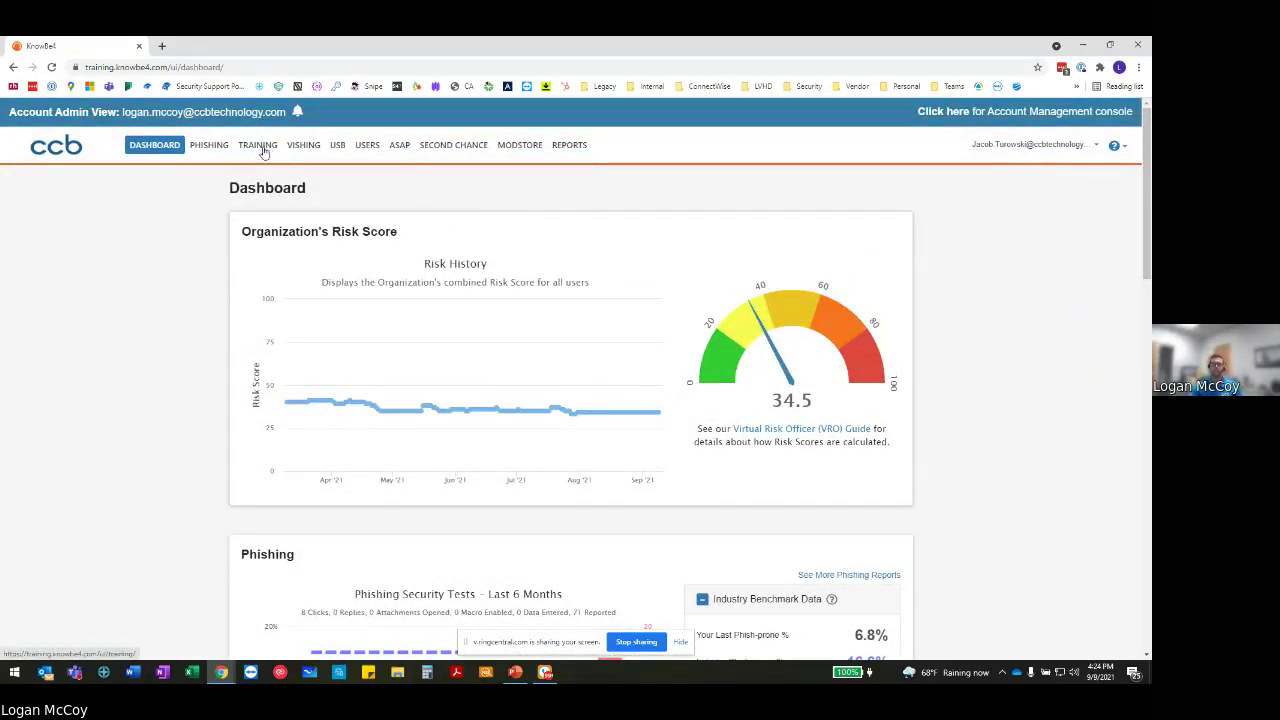
Open the Training Campaigns page, which lists no active training campaigns.
click(261, 152)
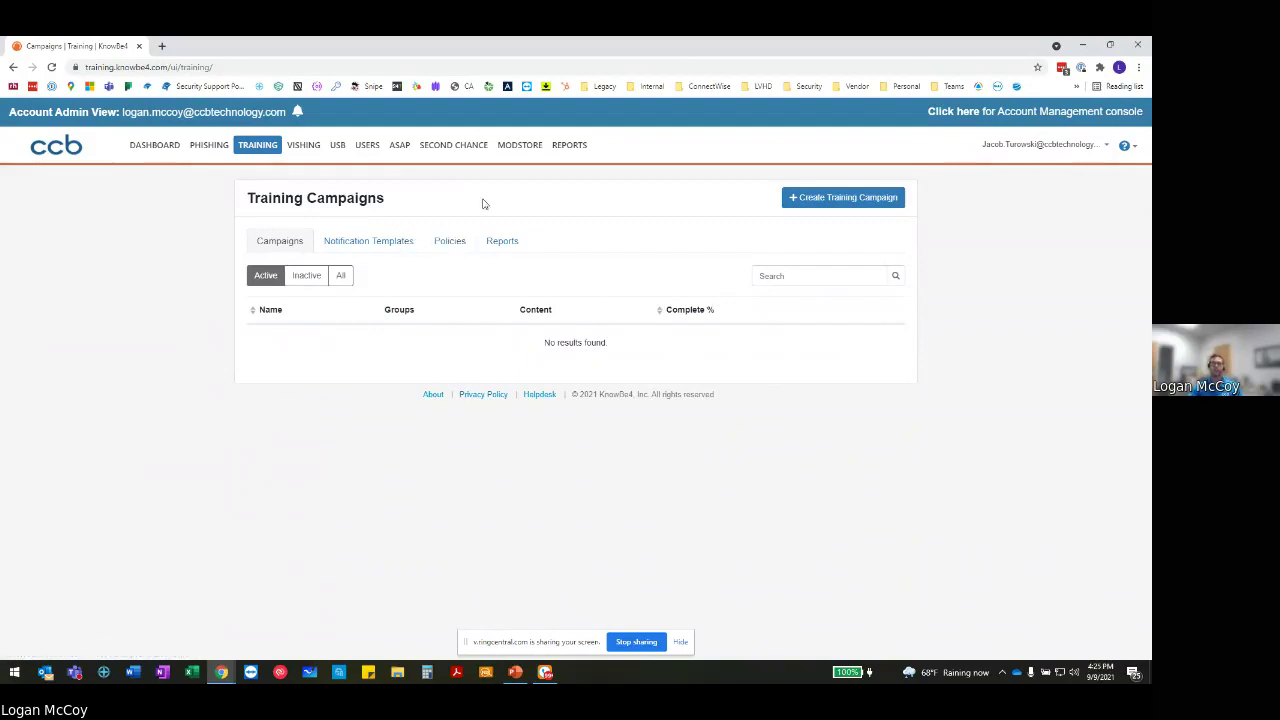
Filter the ModStore catalogue to the Training Module content type.
click(521, 147)
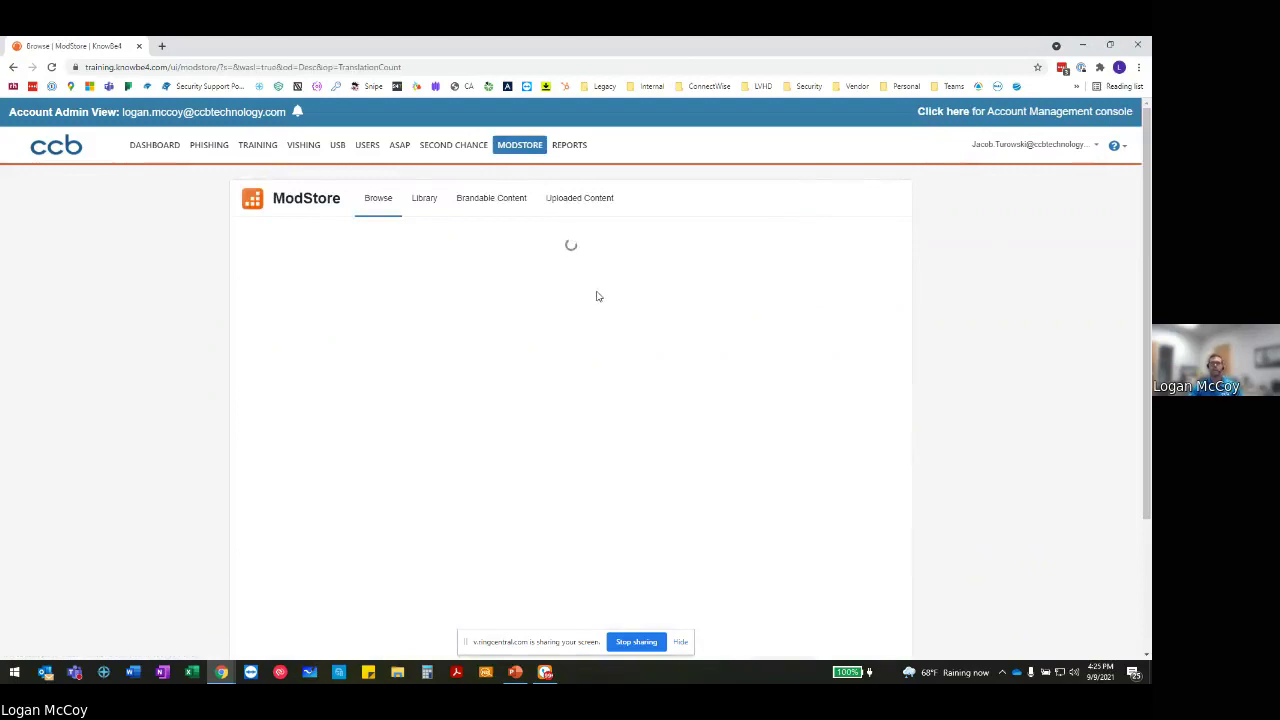
scroll(601, 297, down, 1)
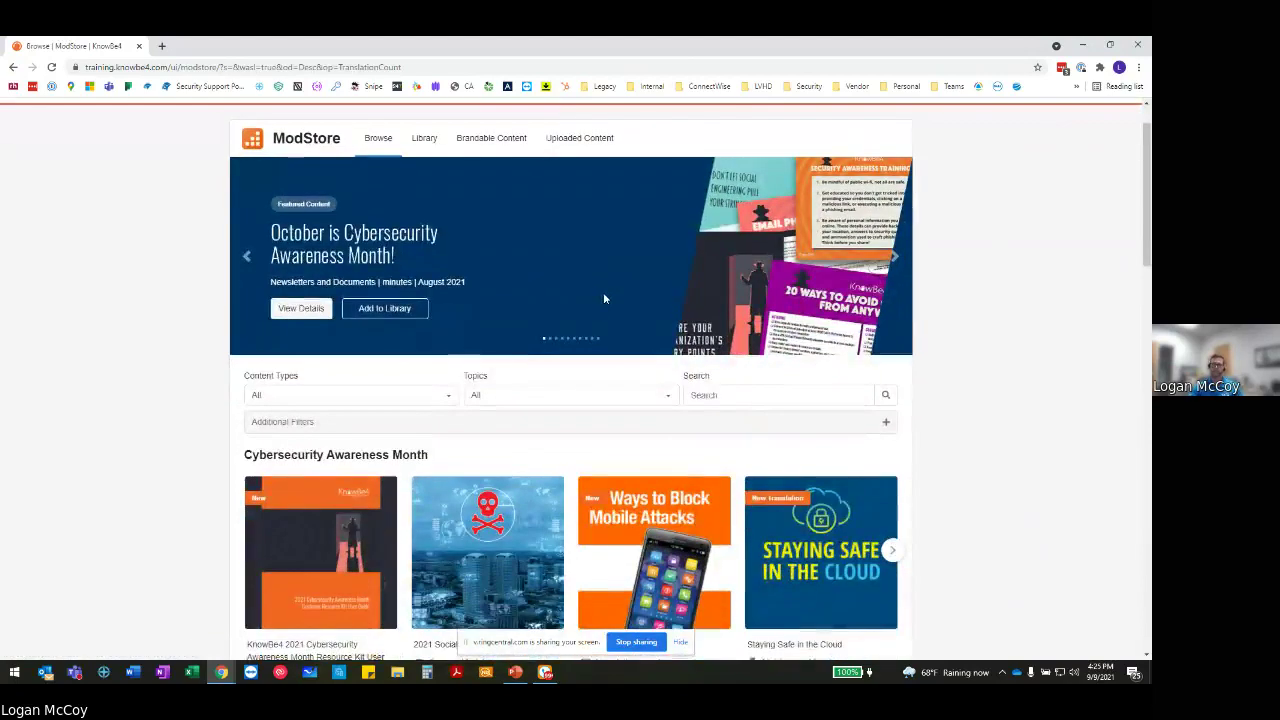
scroll(603, 298, down, 1)
click(423, 343)
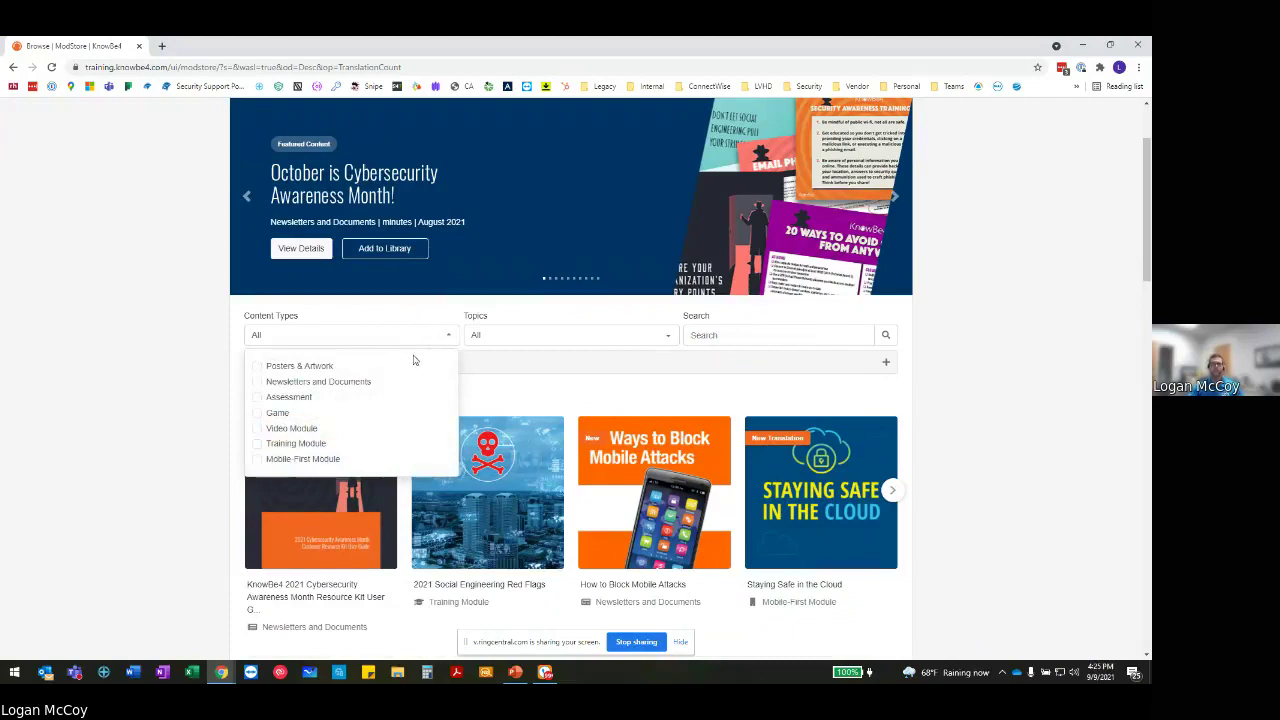
click(256, 449)
click(931, 391)
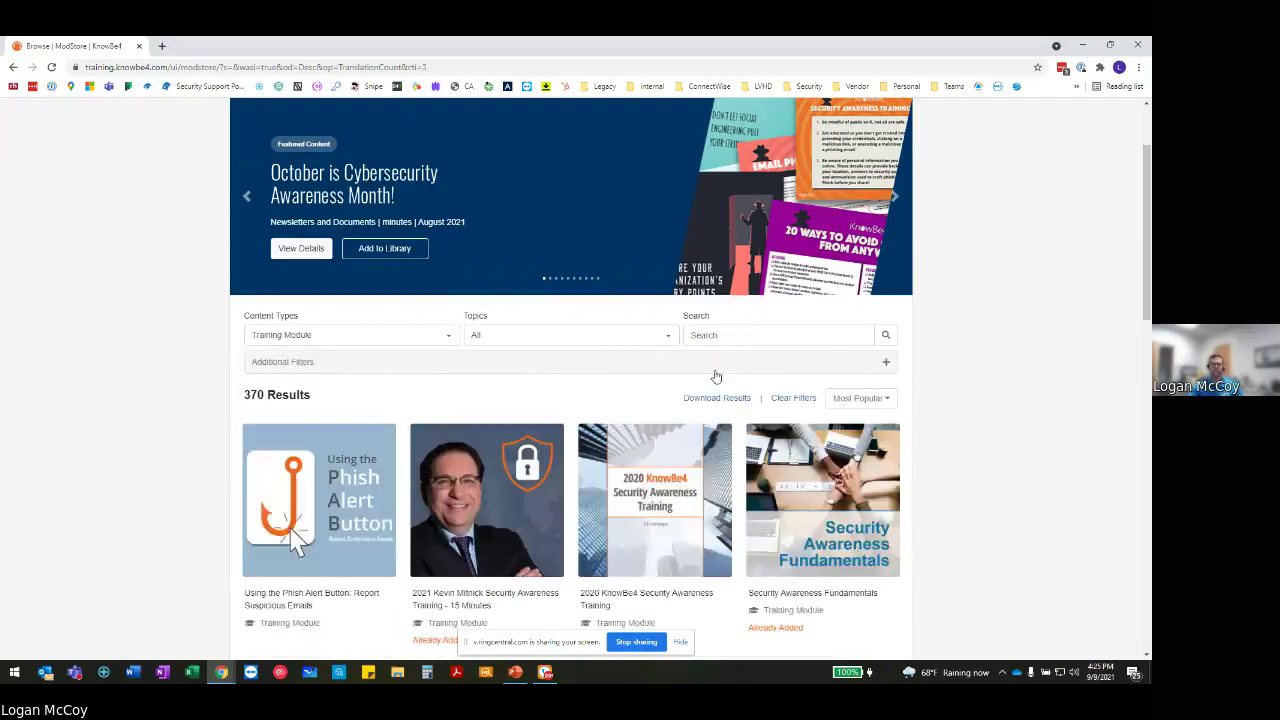
Check the Topics filter without choosing one and browse the 370 training module results.
click(634, 335)
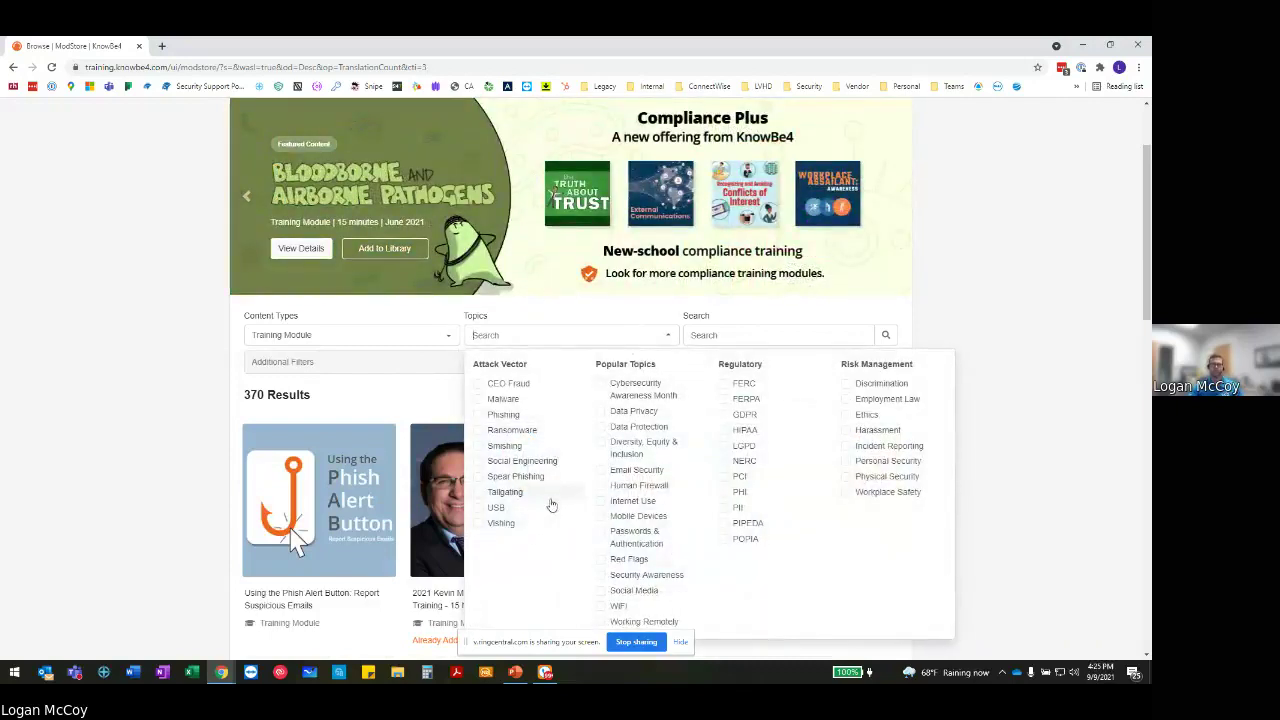
click(1040, 459)
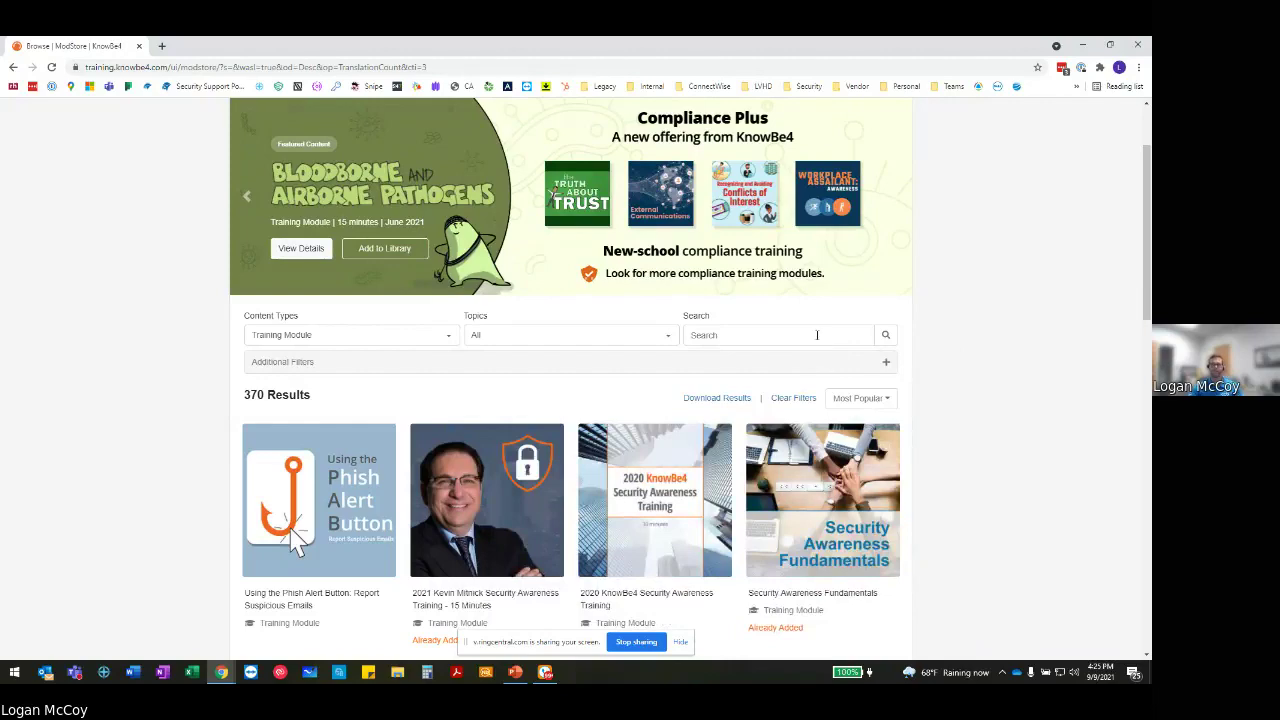
scroll(650, 400, down, 2)
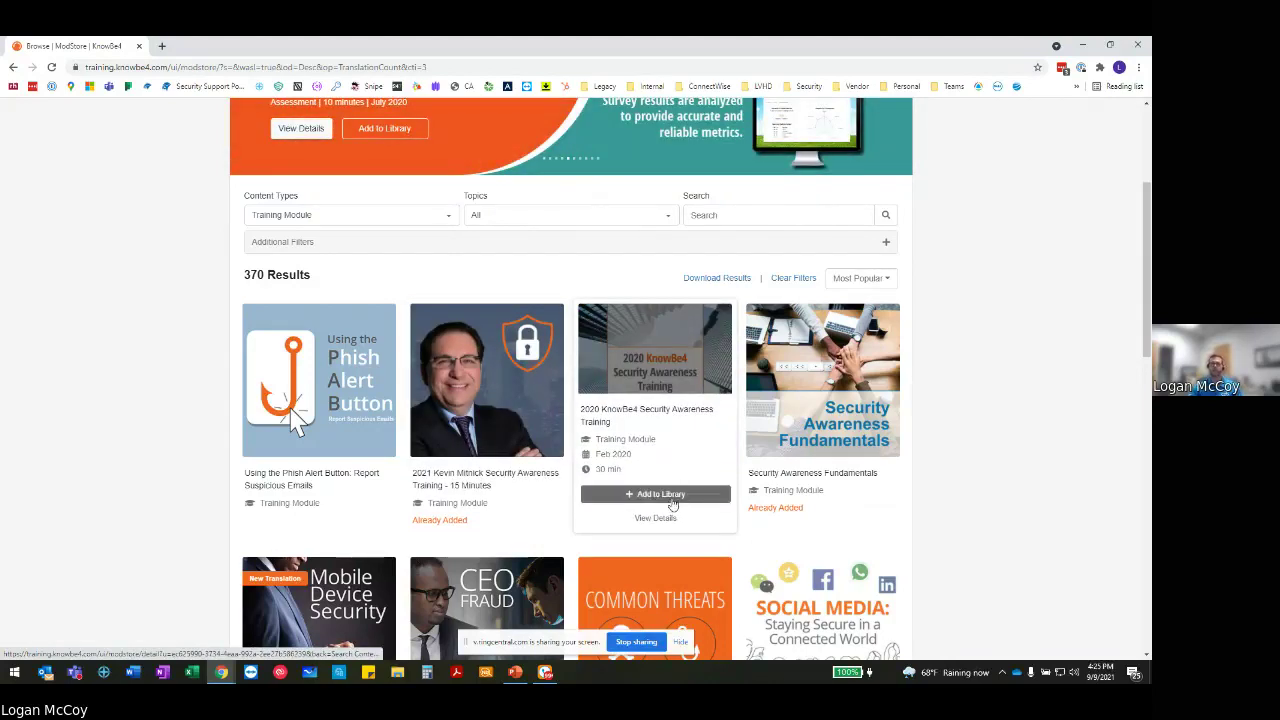
scroll(645, 410, up, 2)
scroll(635, 400, up, 1)
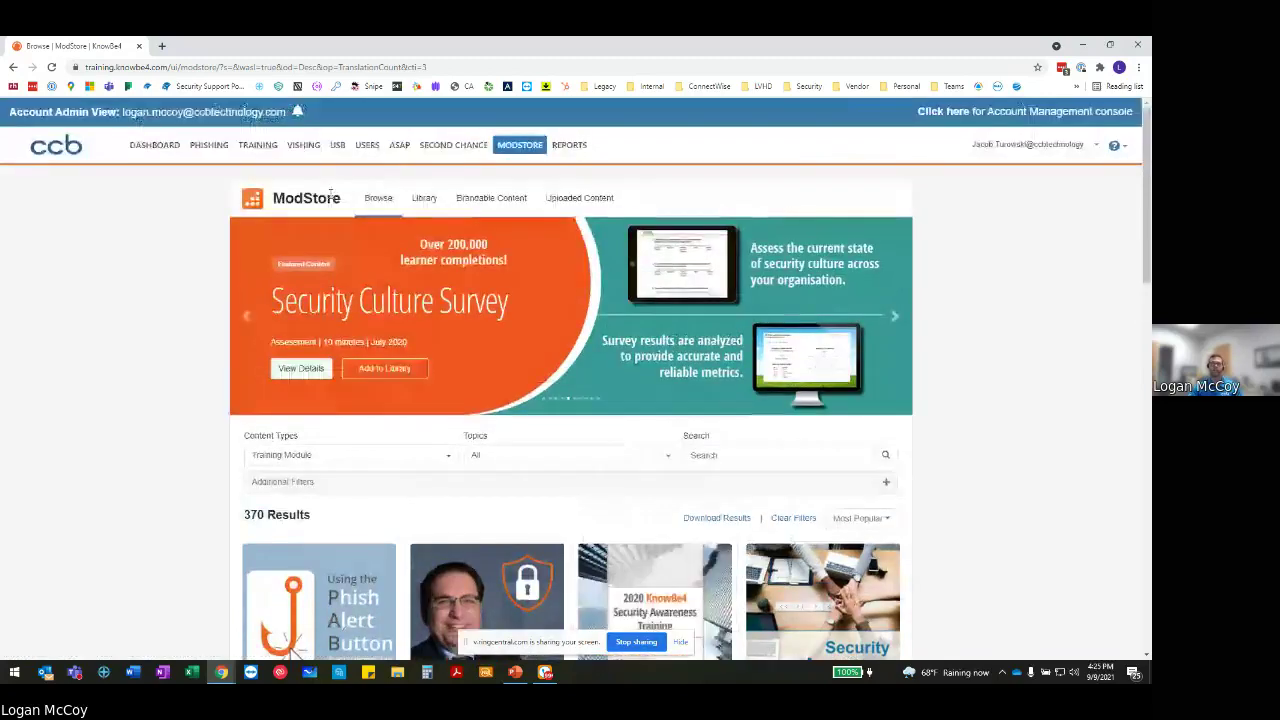
Create a training campaign with 2021 Kevin Mitnick Security Awareness Training – 15 Minutes as content.
click(257, 144)
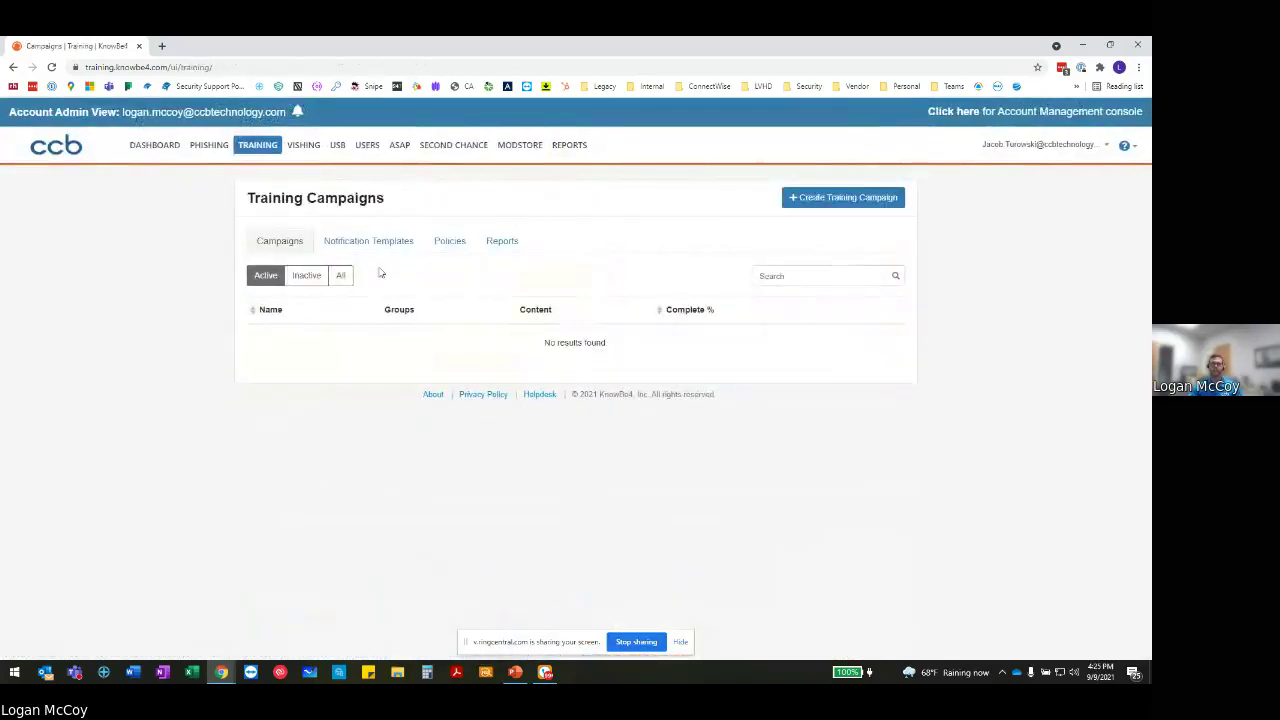
click(839, 202)
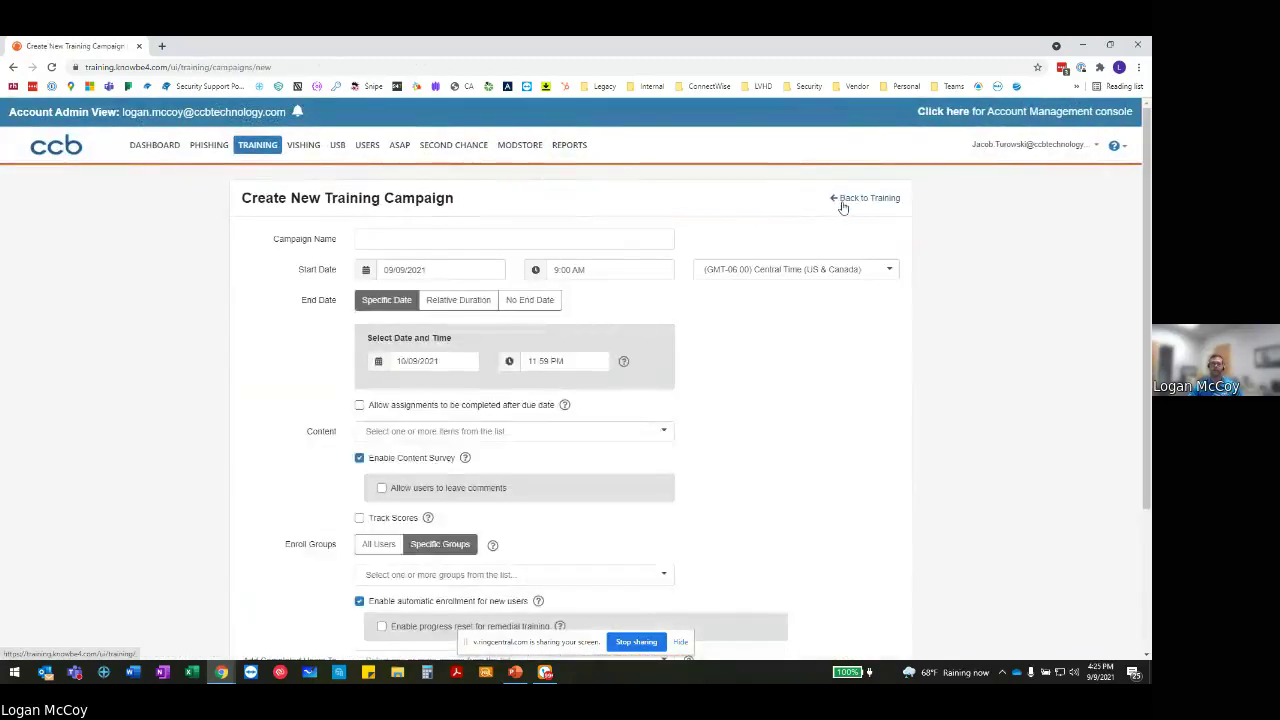
click(446, 242)
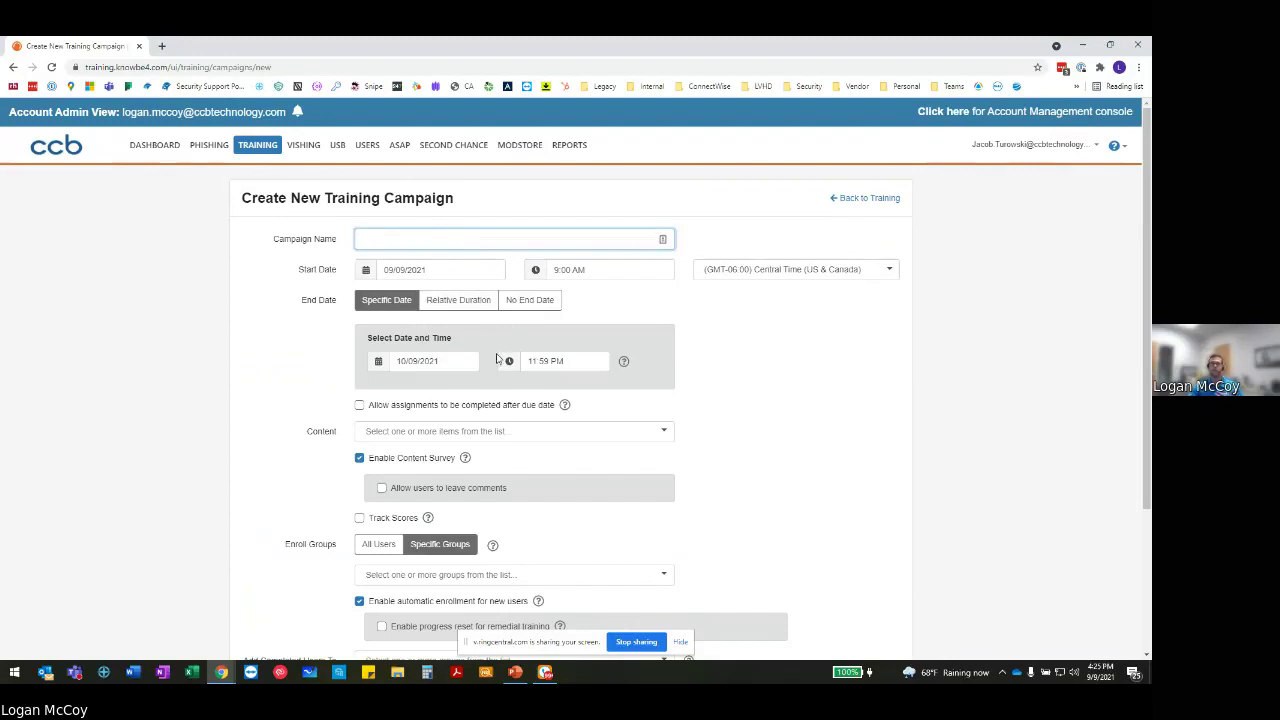
scroll(545, 397, down, 1)
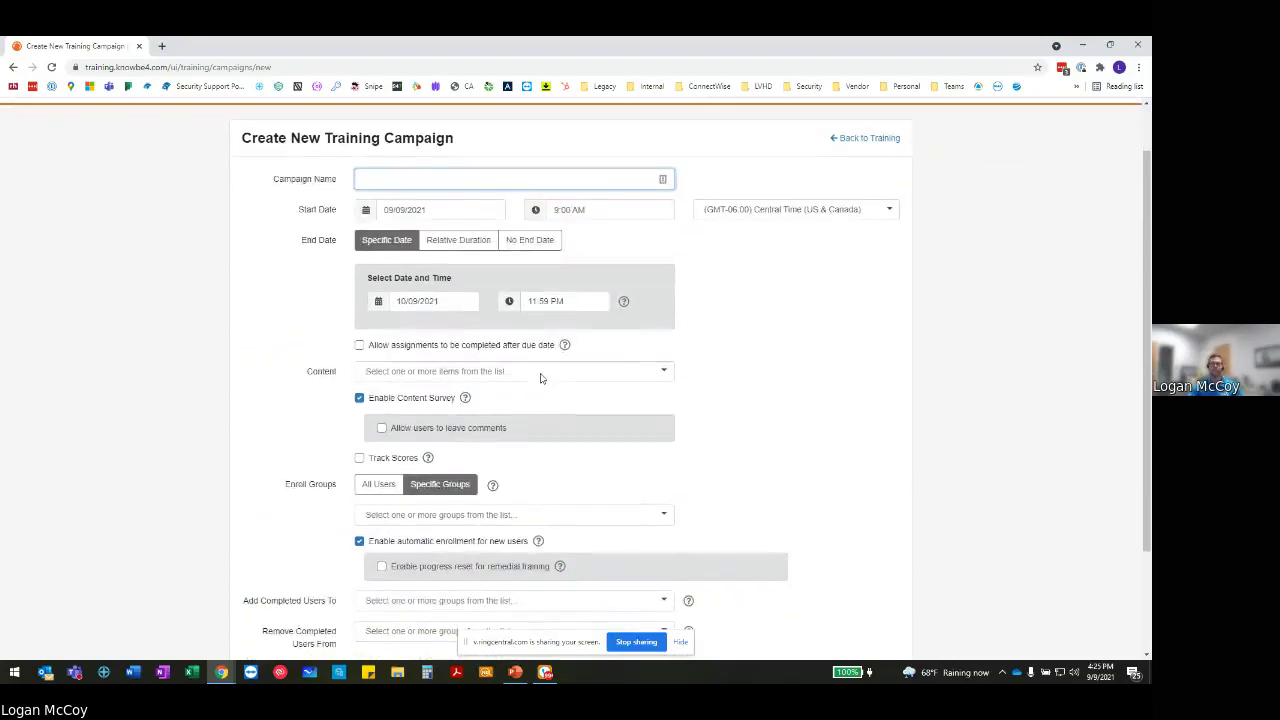
click(543, 374)
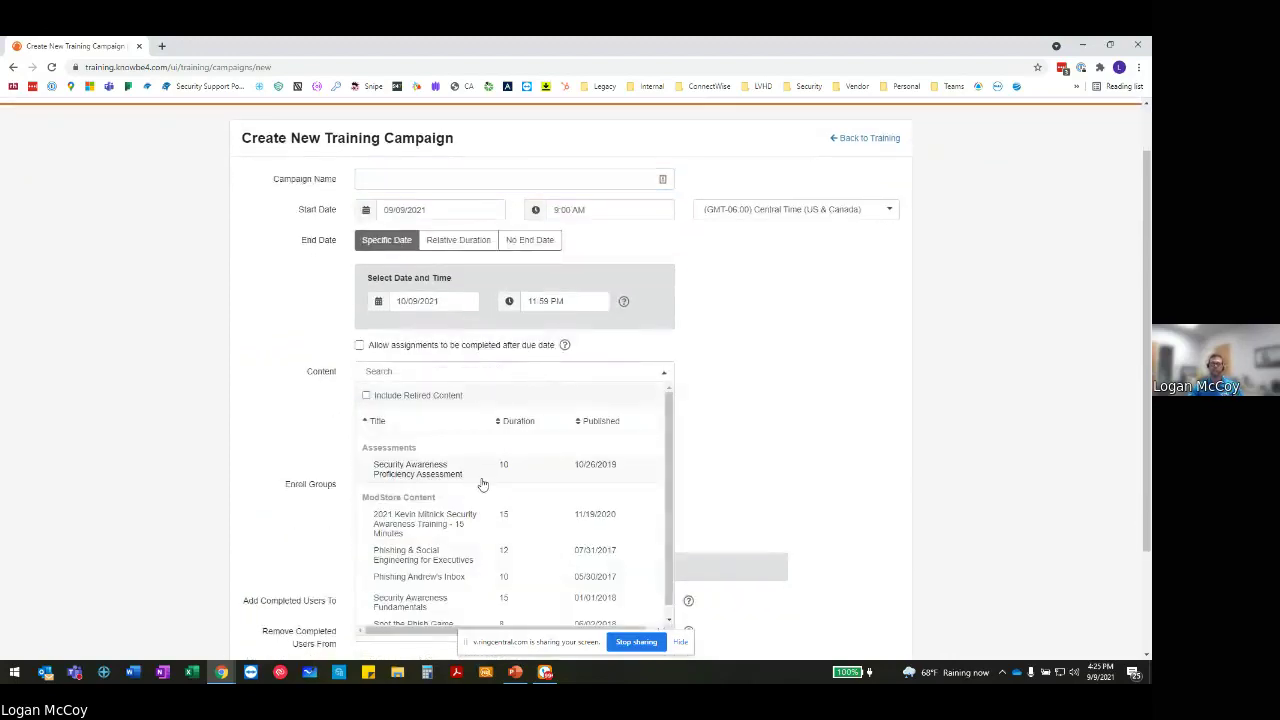
click(447, 526)
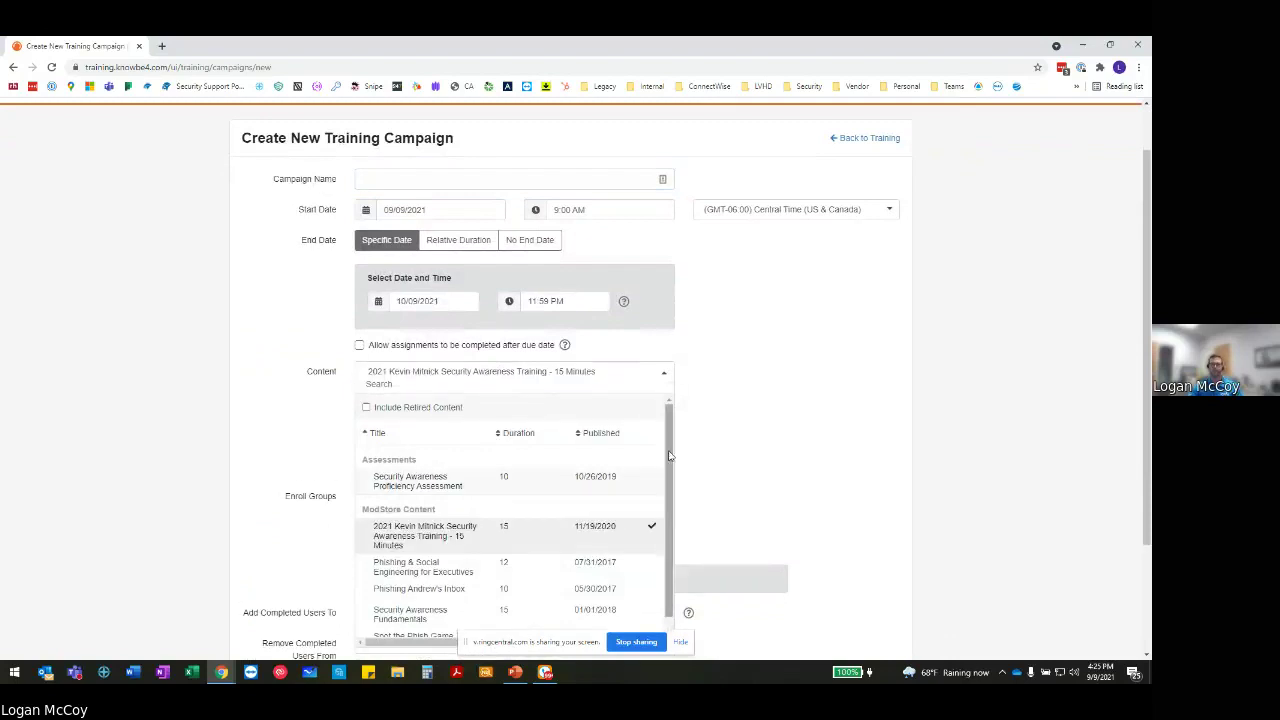
click(779, 382)
Check the add and remove completed-users group lists, leaving both unset.
scroll(778, 375, down, 2)
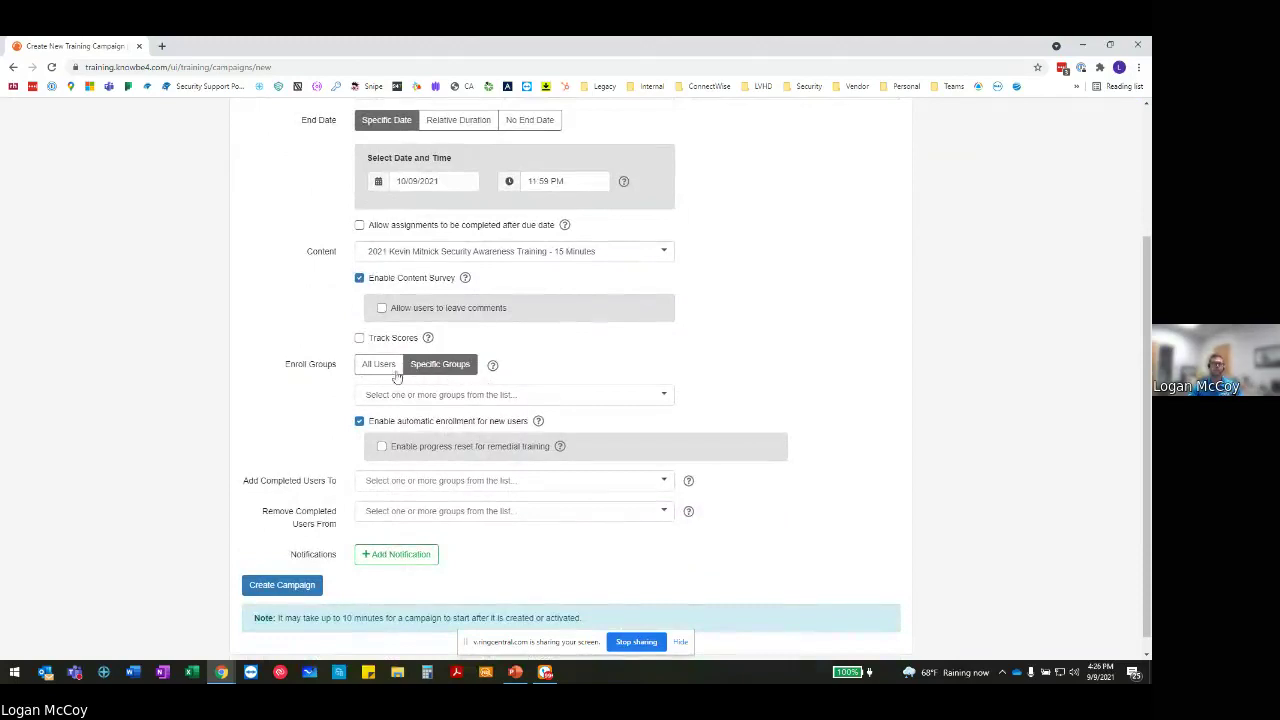
scroll(410, 395, down, 1)
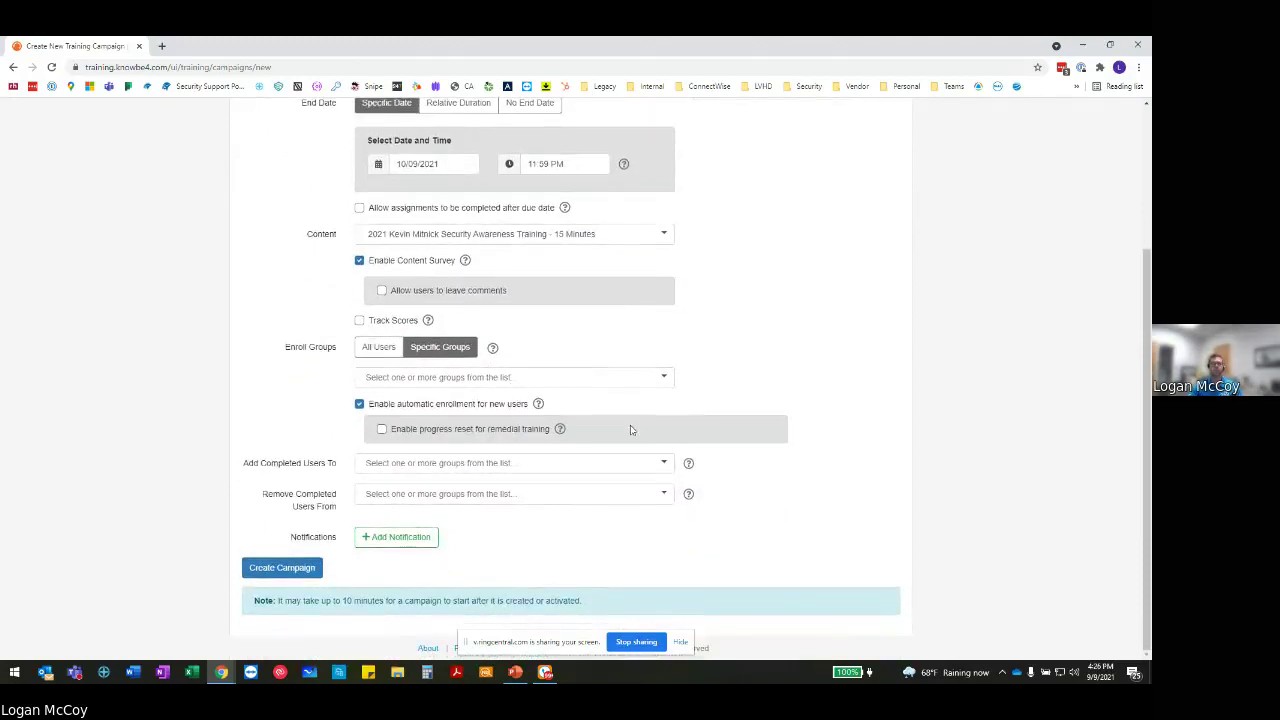
click(555, 465)
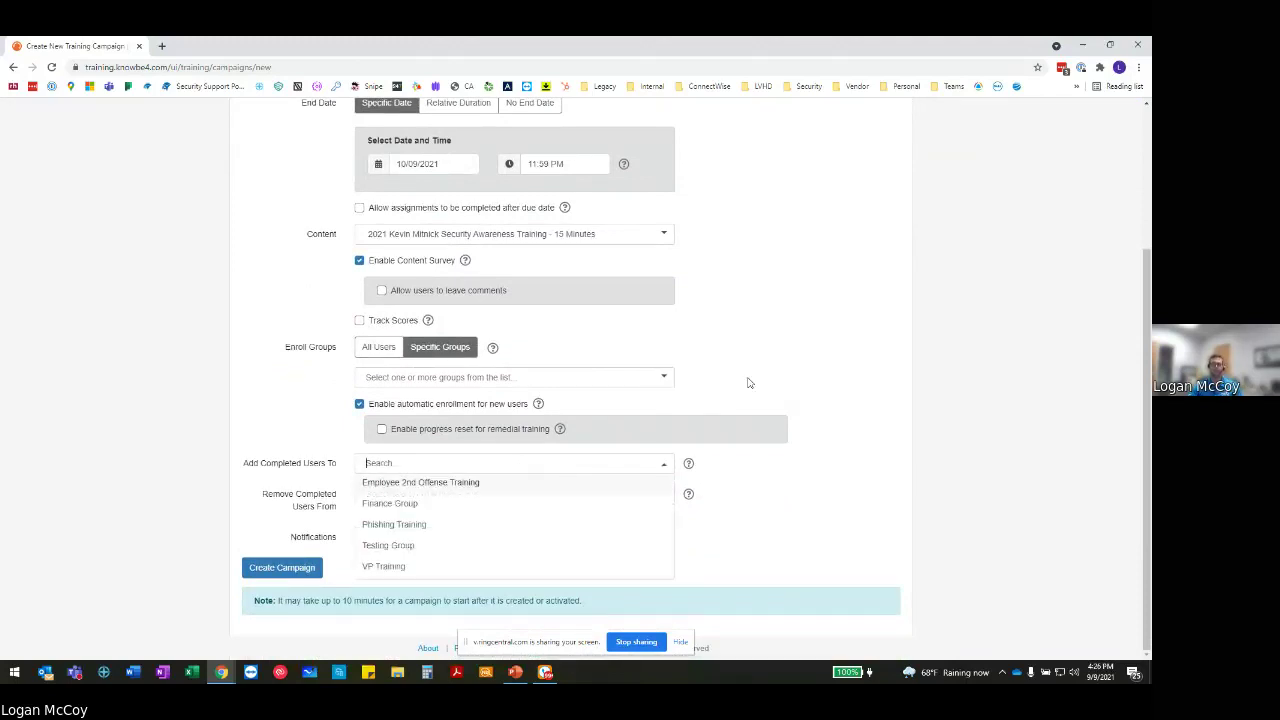
click(749, 383)
click(543, 493)
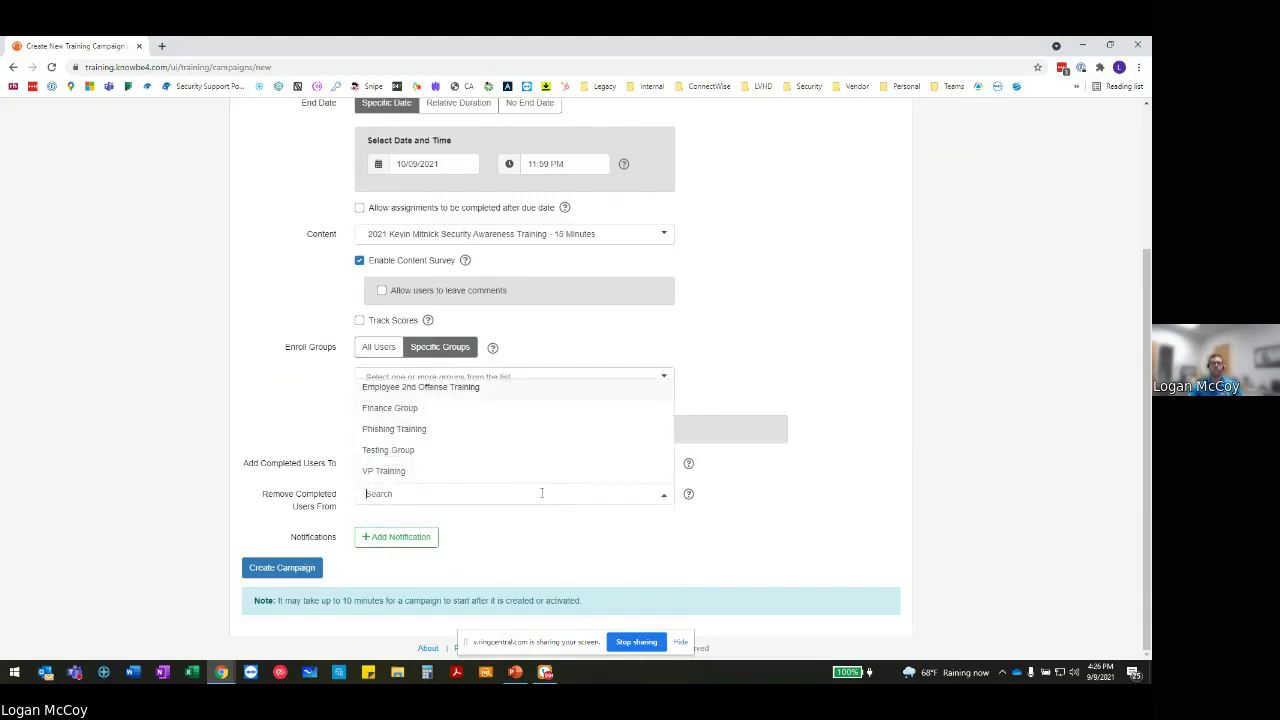
click(782, 524)
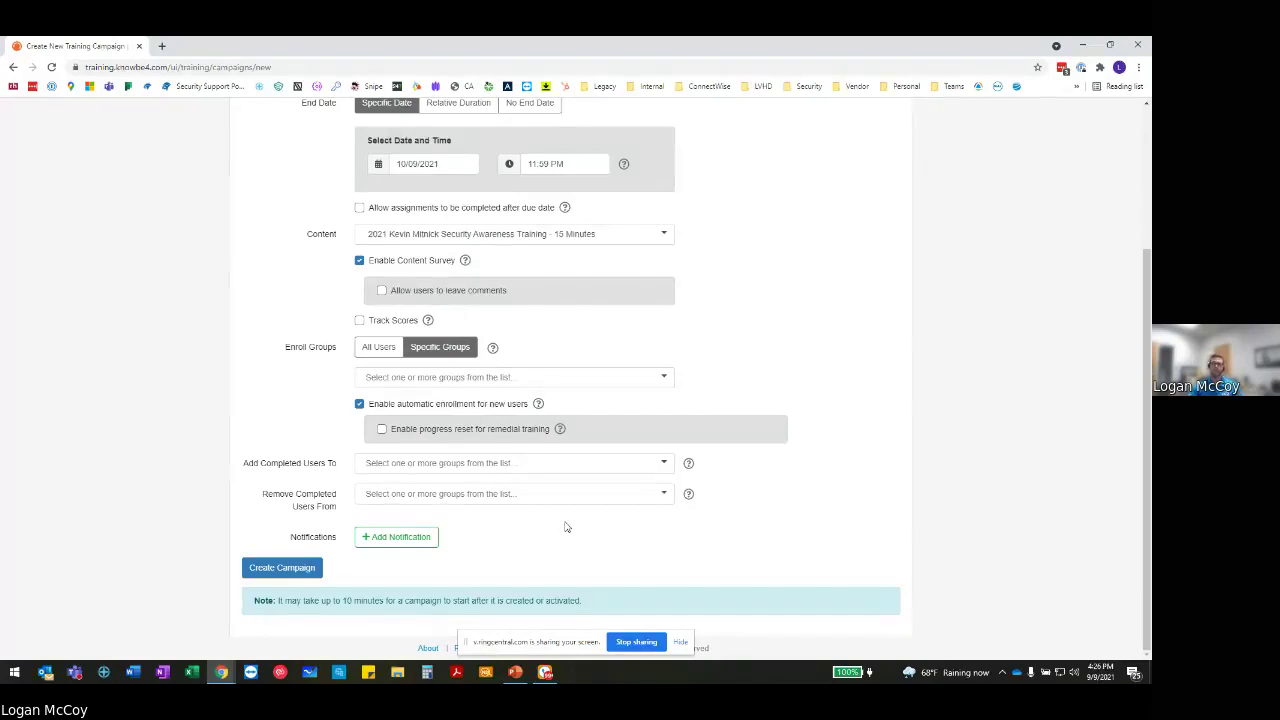
scroll(647, 527, up, 2)
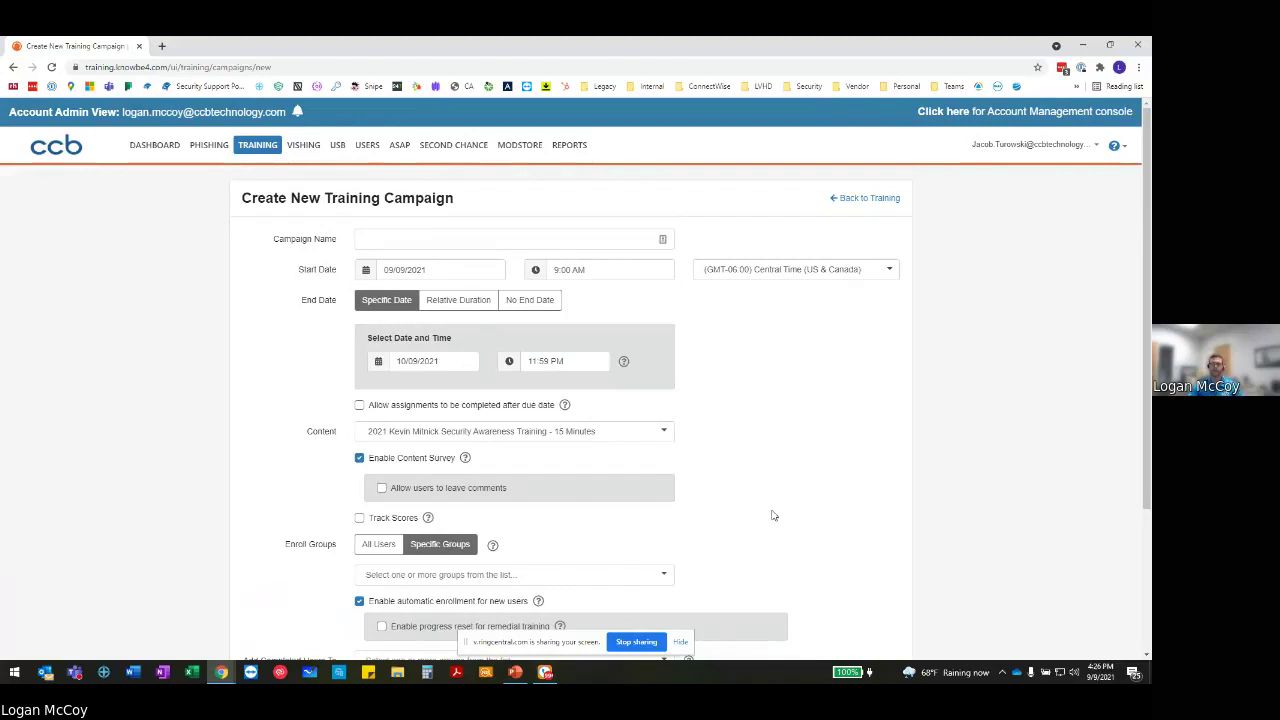
Return to the Phishing overview showing 39 total campaigns and 1 active.
click(210, 146)
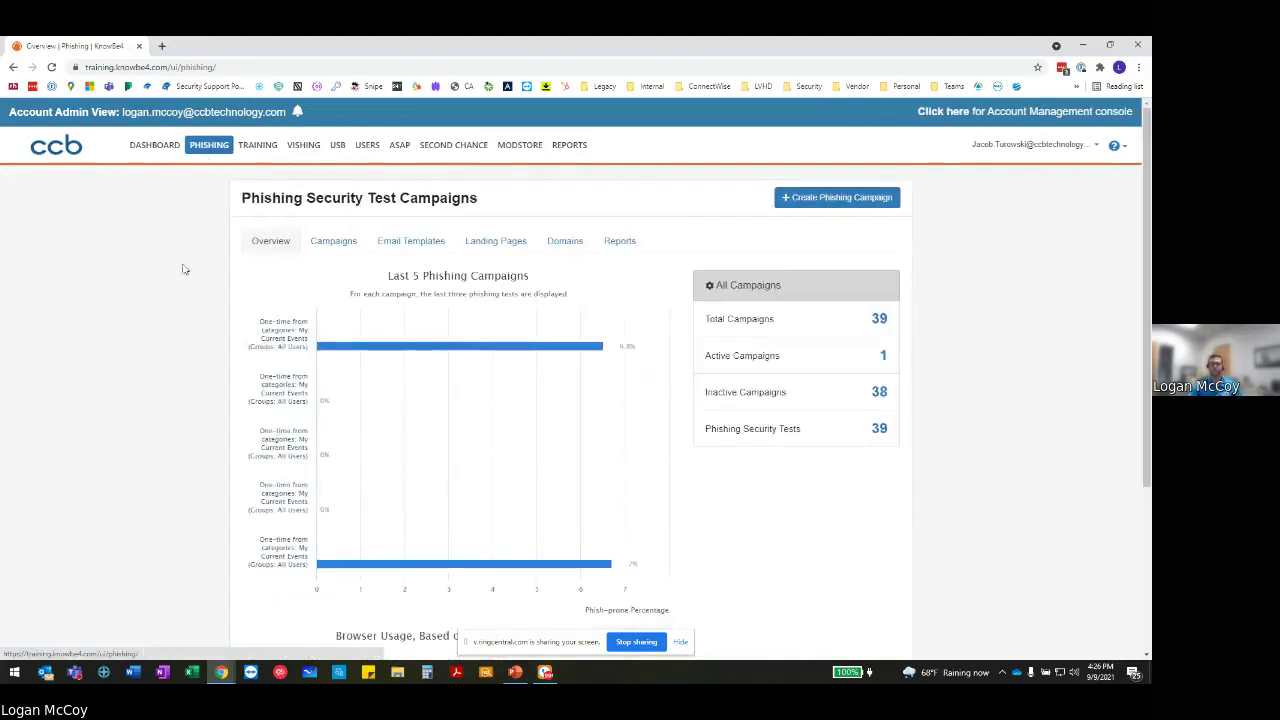